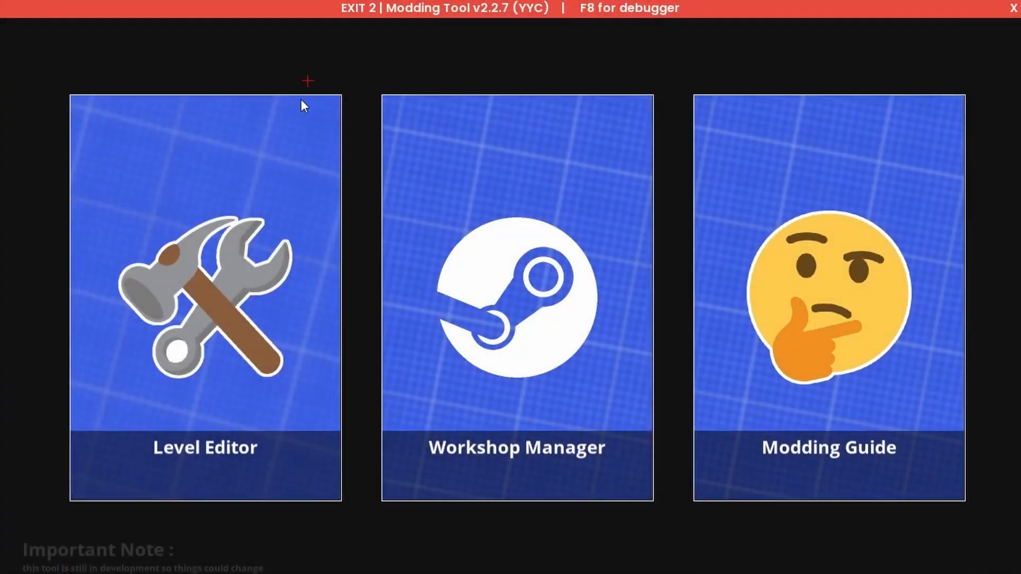
Create a new level in the Level Editor and load user_level_1
click(266, 237)
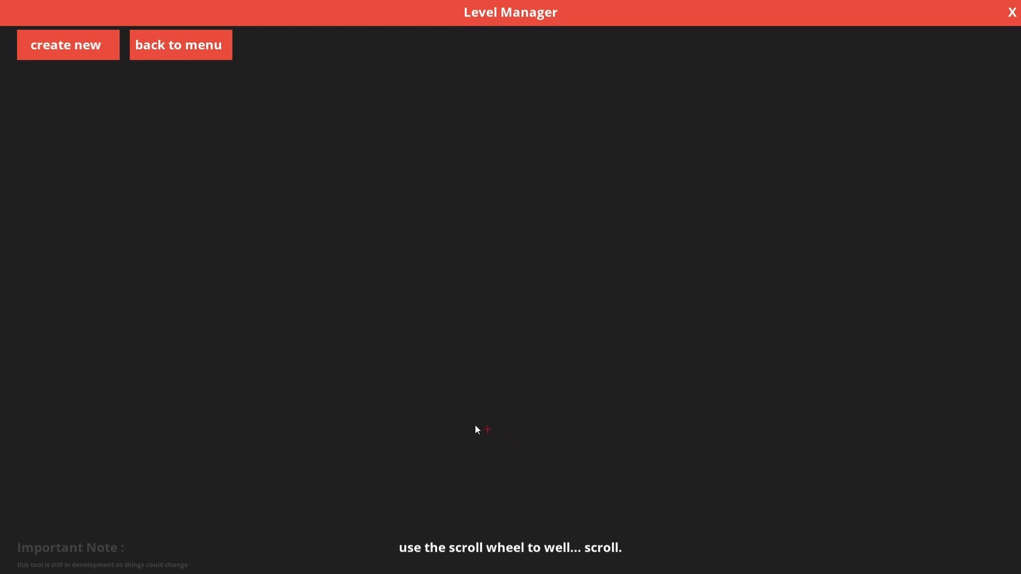
click(68, 47)
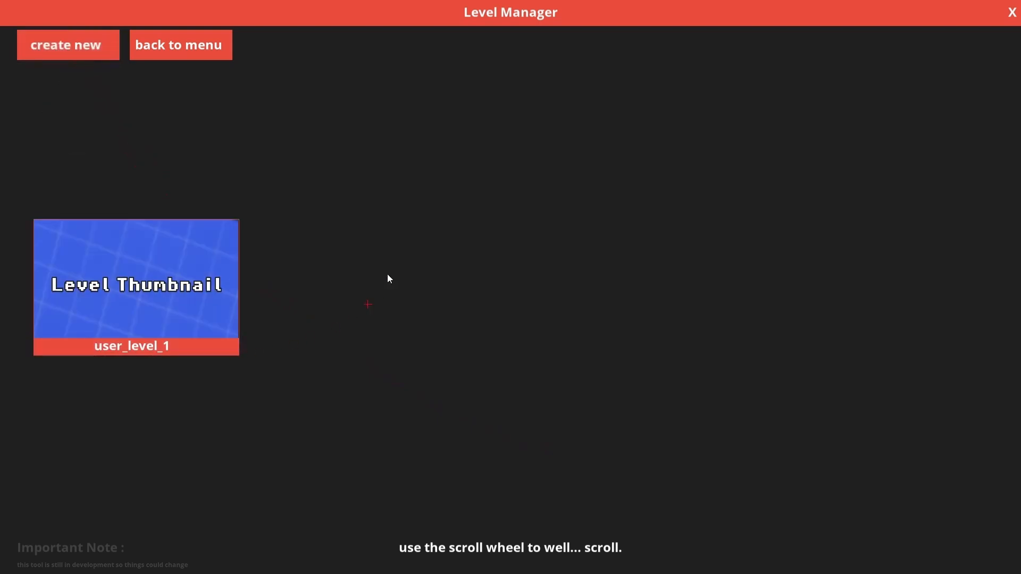
click(121, 310)
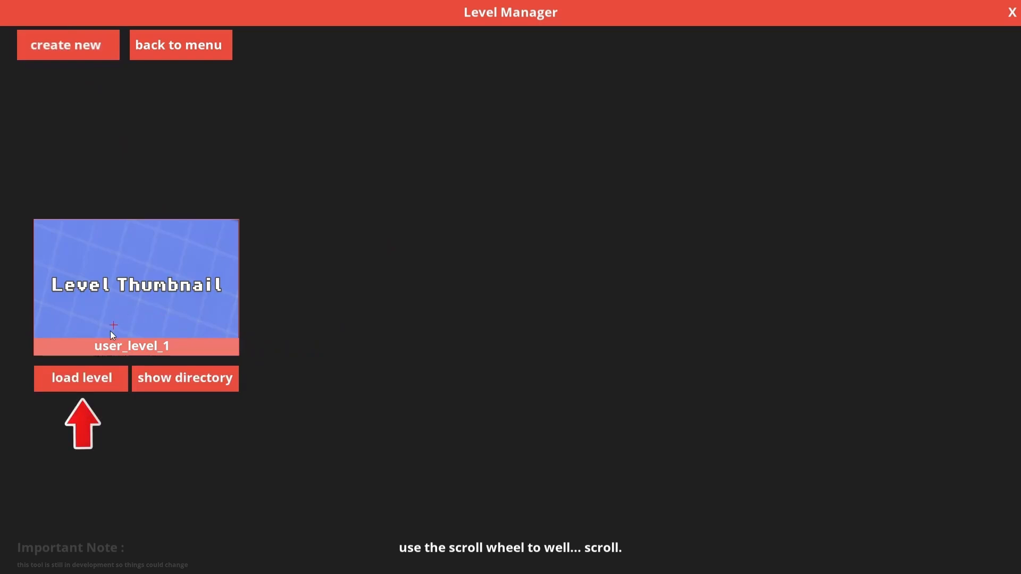
click(83, 379)
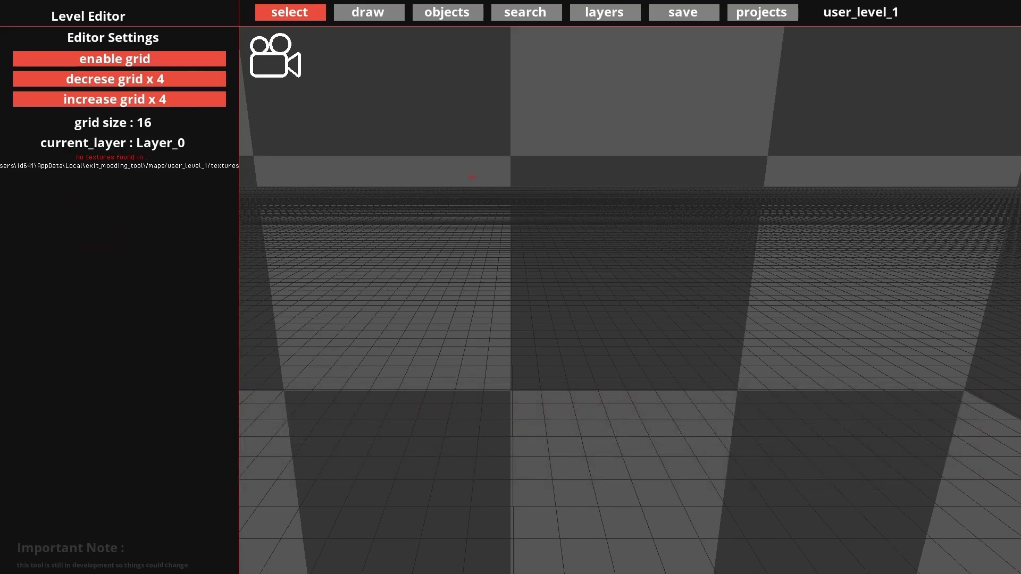
Open the textures folder inside user_level_1's directory from the level manager
click(775, 10)
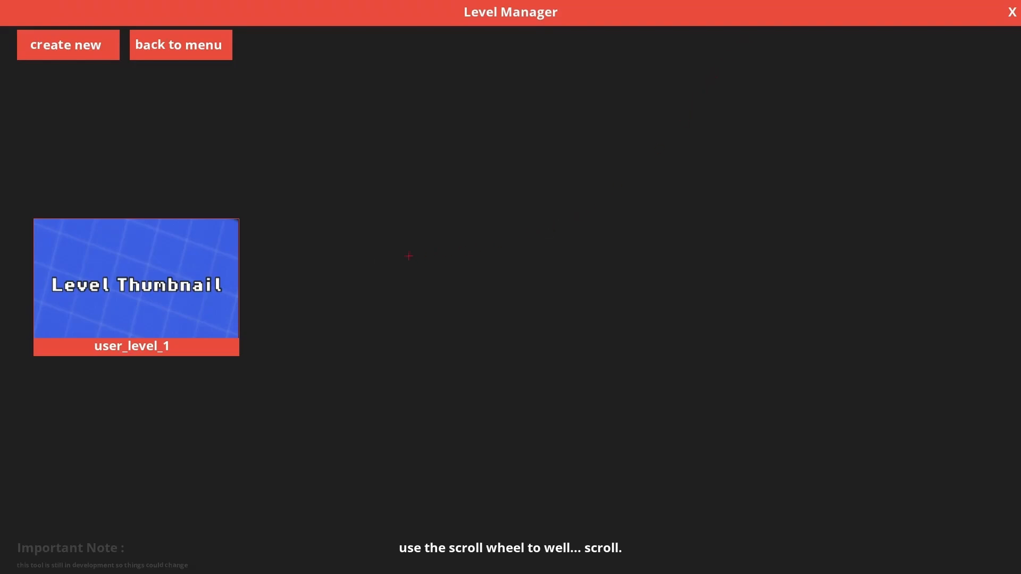
click(144, 279)
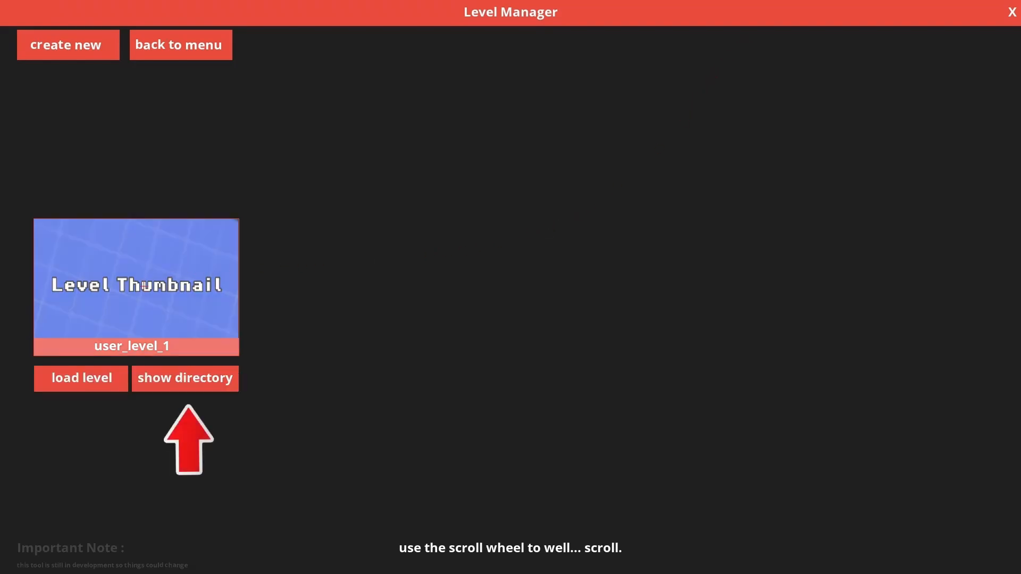
click(155, 382)
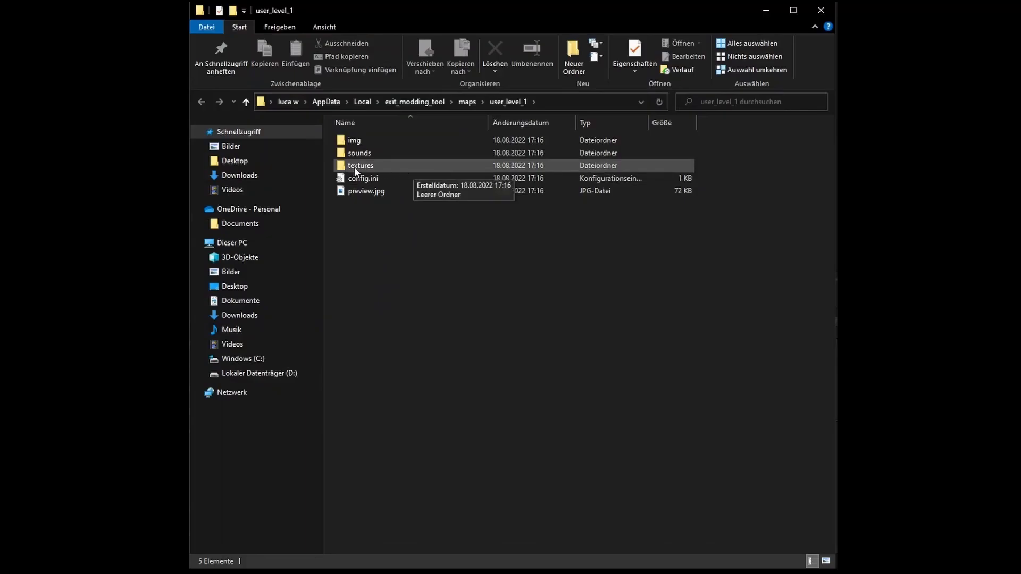
double_click(395, 167)
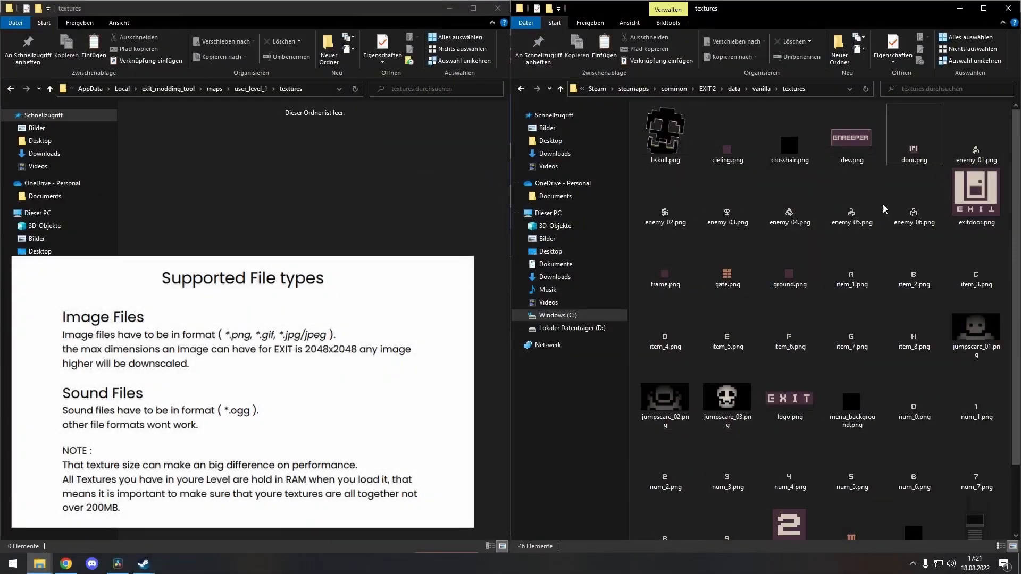
Copy the door, ground, gate and wall textures from the EXIT 2 vanilla textures folder into the level's textures folder
click(918, 147)
ctrl+click(804, 263)
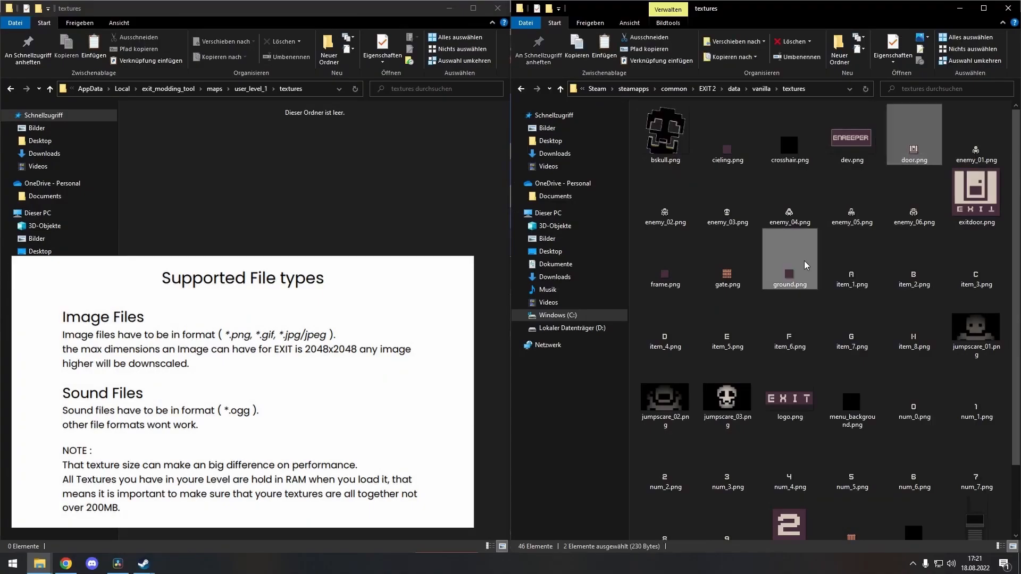
ctrl+click(730, 266)
drag(1016, 298, 1016, 367)
ctrl+click(861, 524)
key(ctrl+c)
right_click(347, 357)
click(372, 432)
click(372, 420)
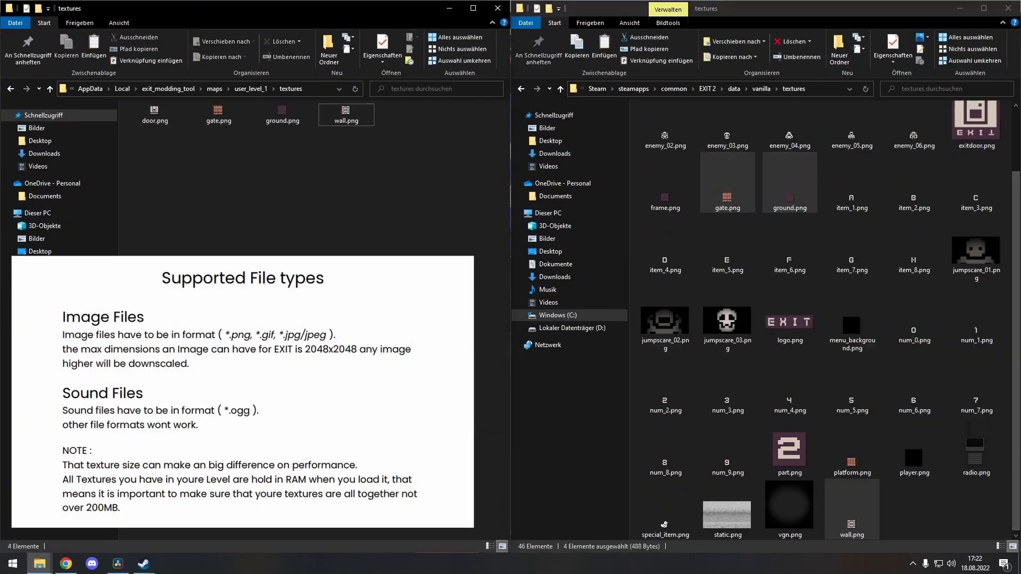
Add the num_0 to num_9 number textures and frame.png to the level's textures folder
click(924, 516)
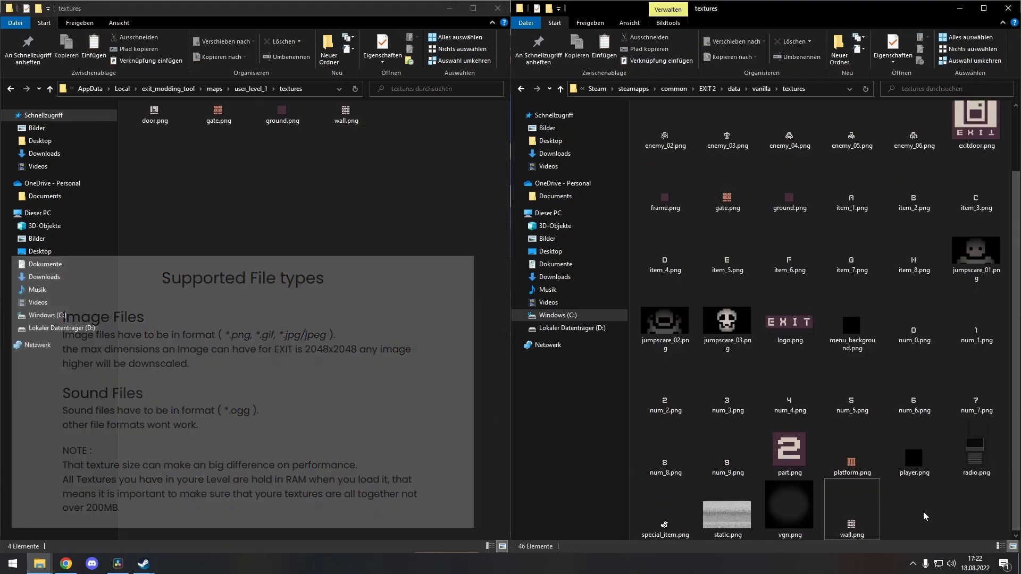
click(745, 464)
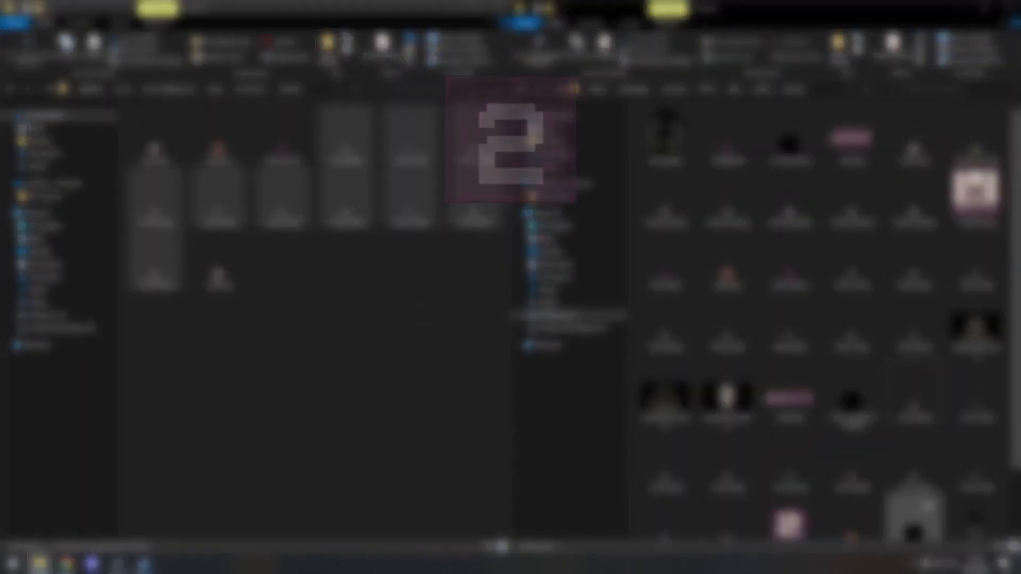
click(660, 287)
drag(660, 287, 356, 321)
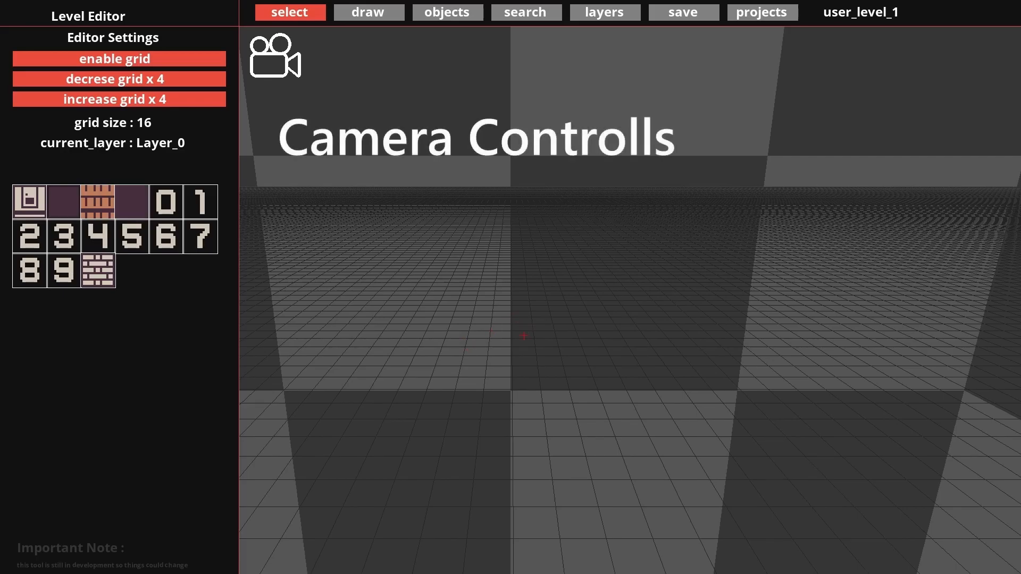
Move the editor camera around the level using the camera controls
key(s)
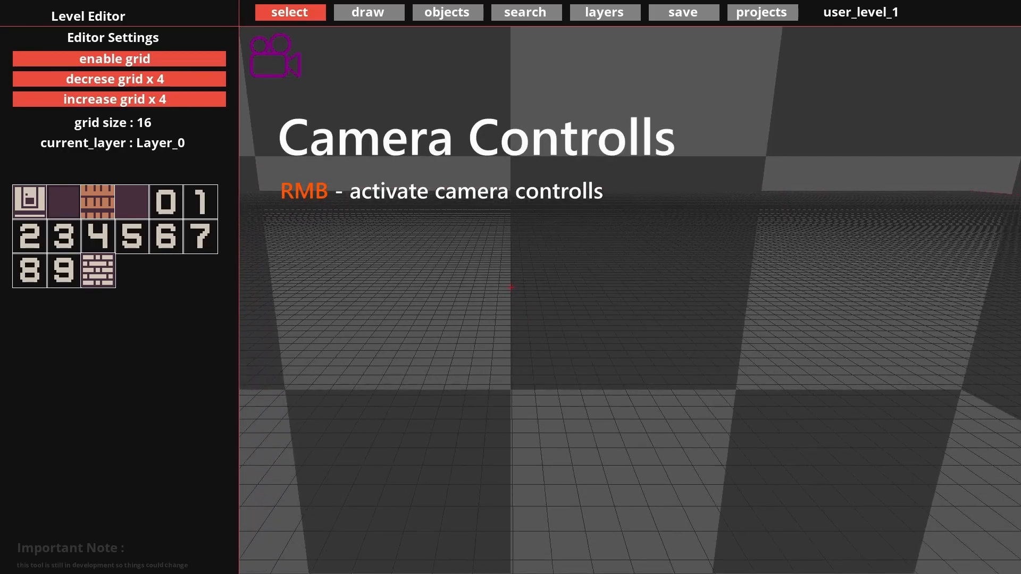
key(w)
key(a)
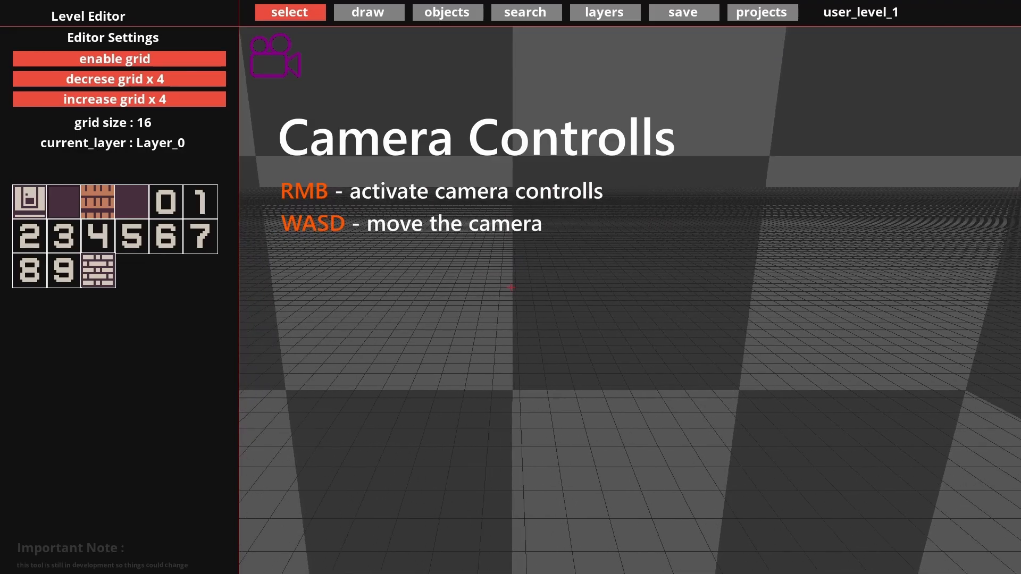
key(d)
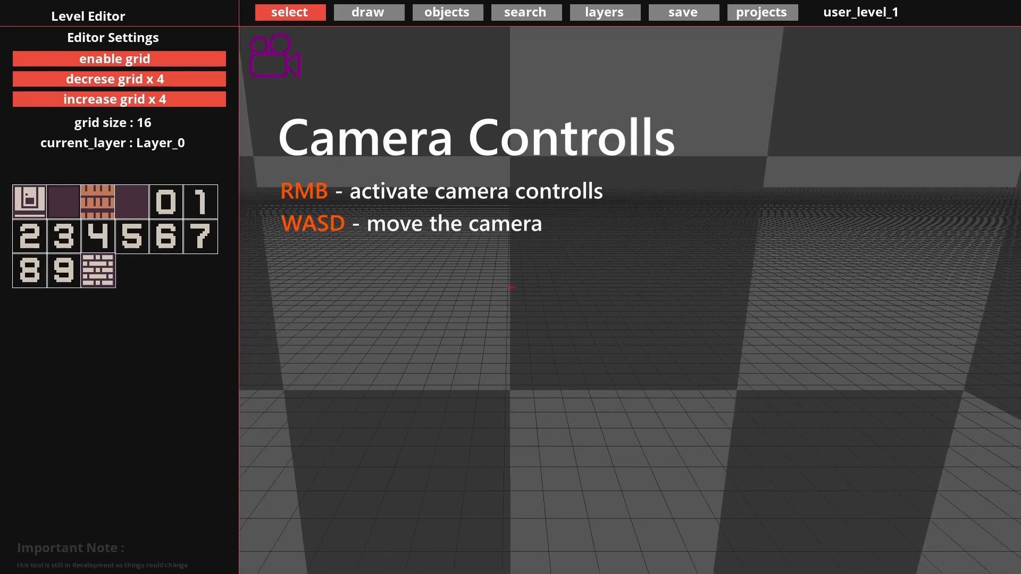
mouse_move(511, 288)
right_down()
mouse_move(503, 291)
mouse_move(510, 287)
right_up()
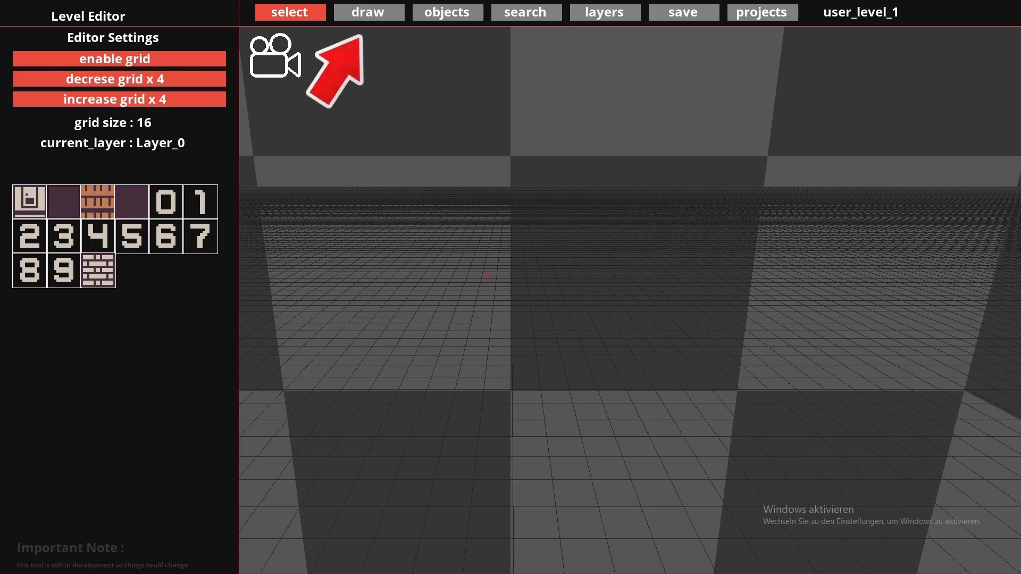
Draw a box on the floor with the draw tool
click(370, 12)
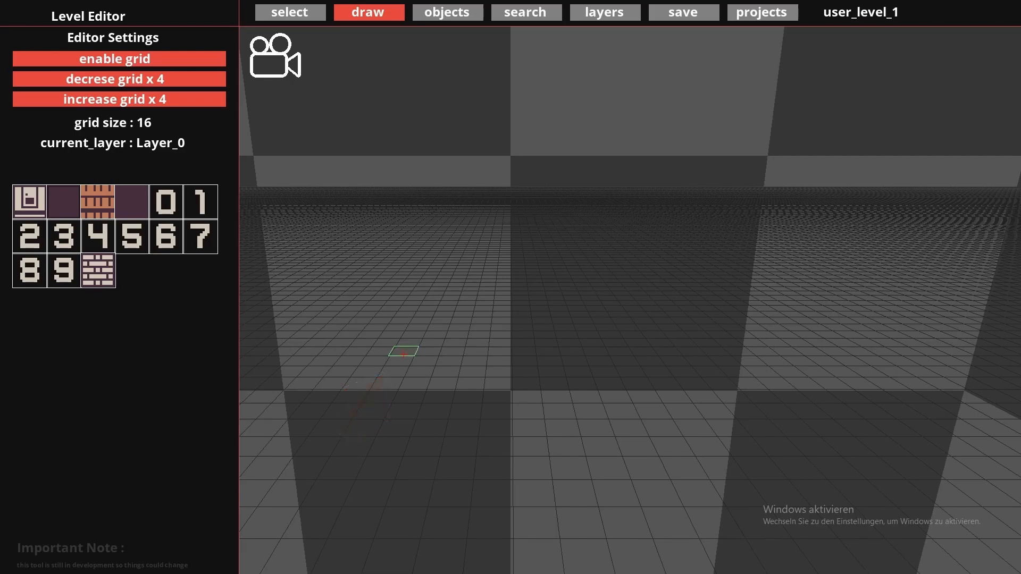
drag(403, 354, 474, 356)
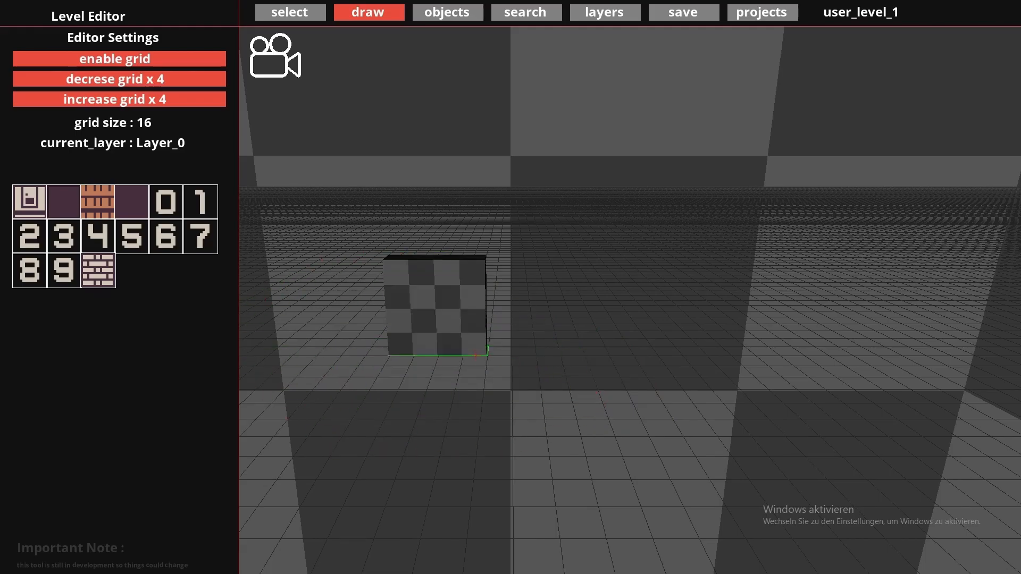
right_drag(475, 355, 510, 287)
key(a)
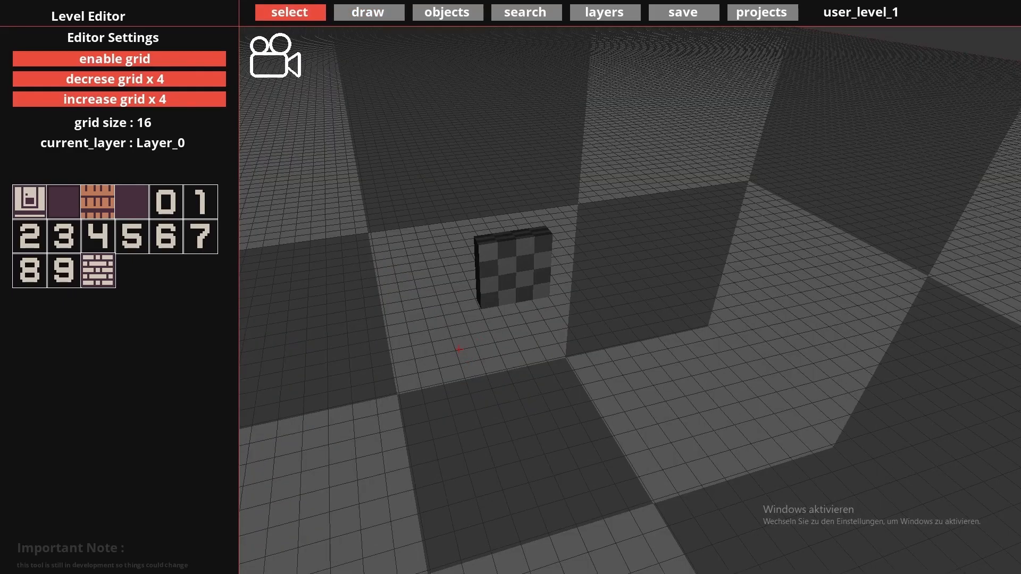
Select the wall.png texture and draw a second box textured with it
click(98, 271)
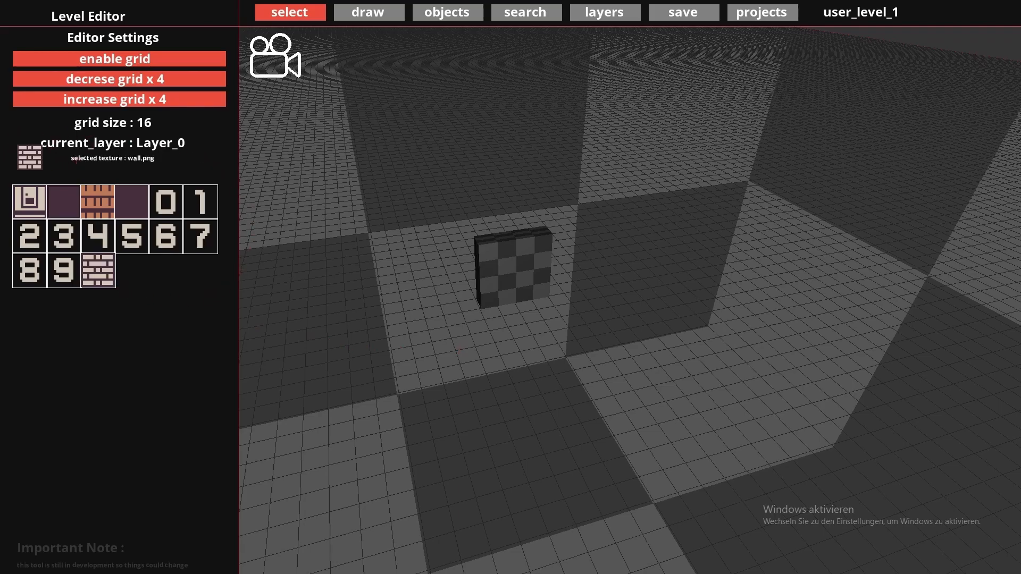
click(372, 12)
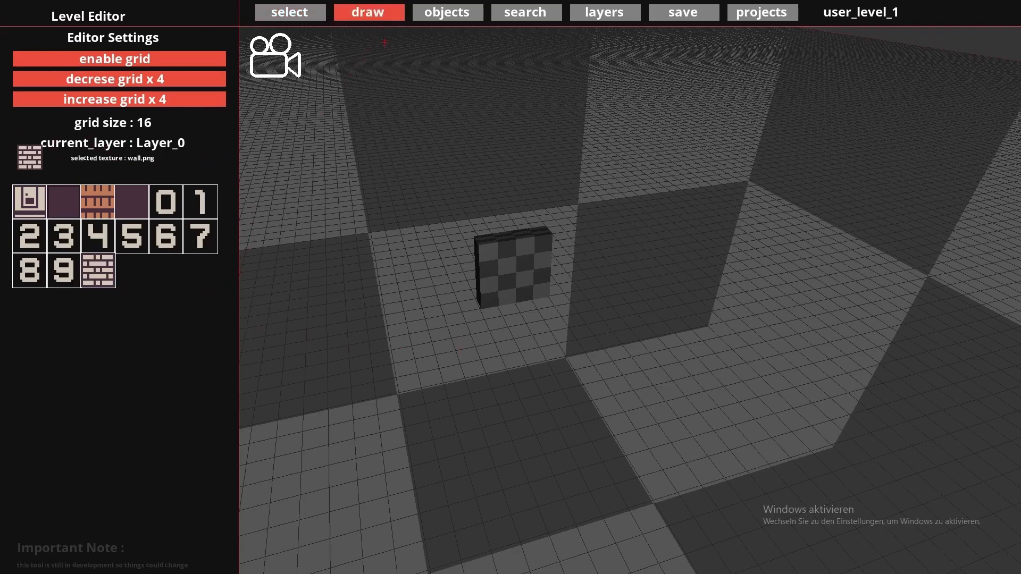
drag(356, 382, 450, 356)
right_drag(451, 356, 513, 288)
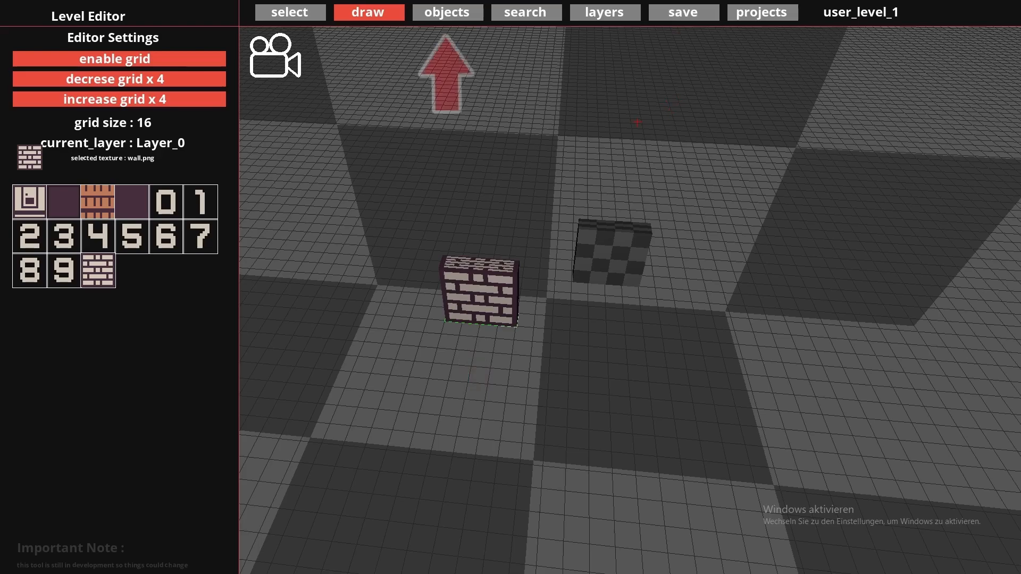
Browse the Trigger, Events and Multiplayer categories of the objects panel
click(444, 12)
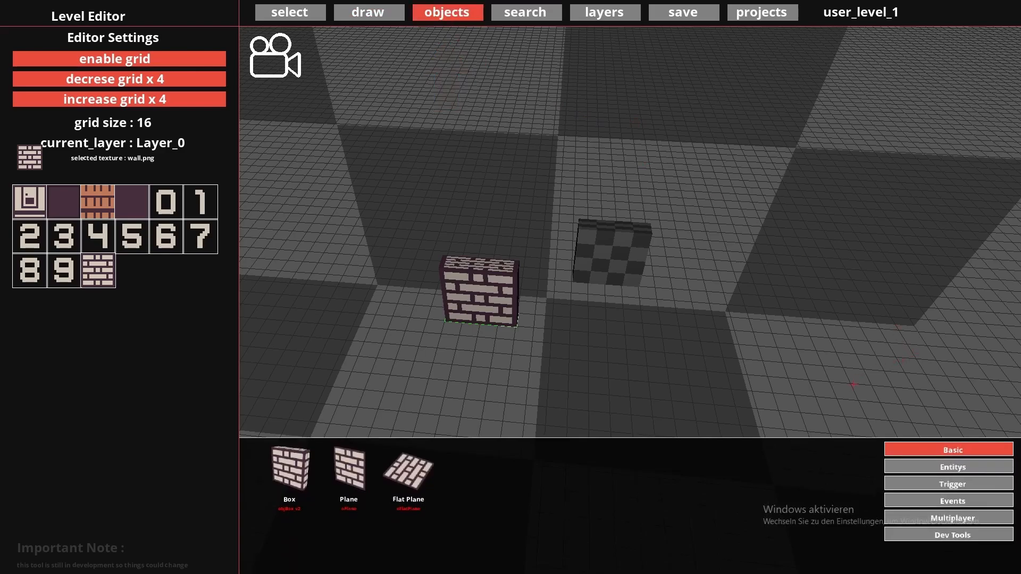
click(966, 484)
click(963, 501)
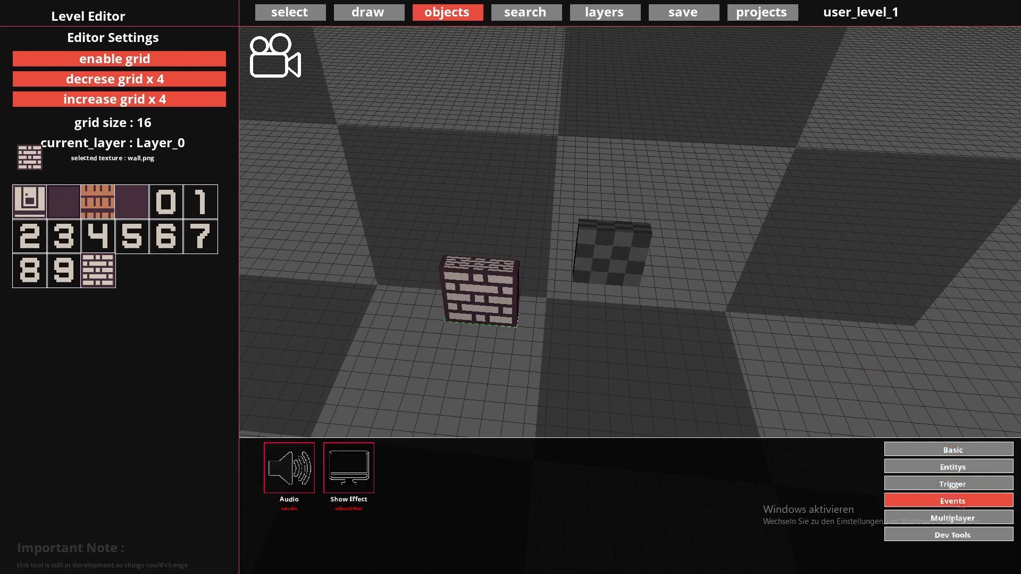
click(962, 516)
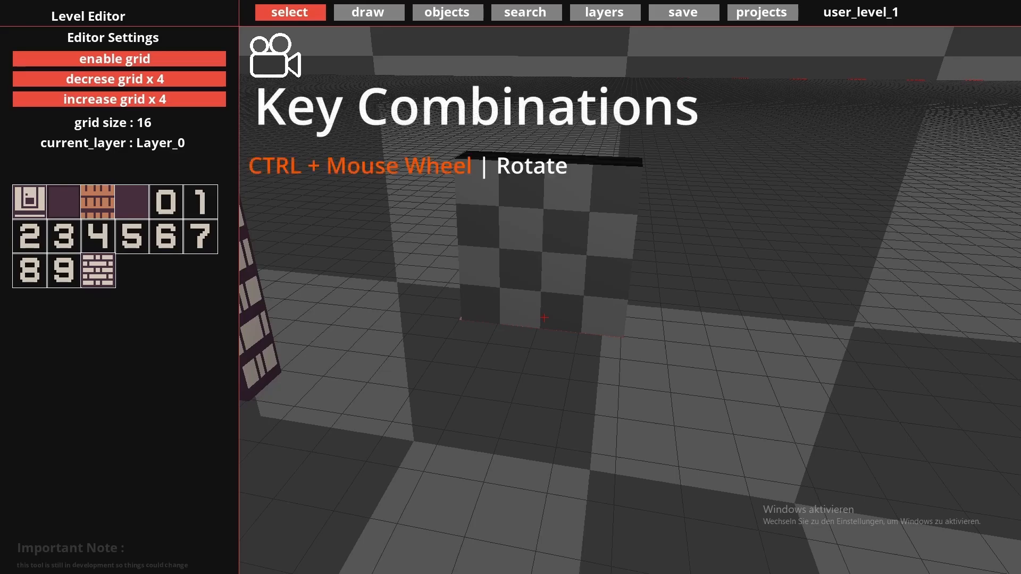
Rotate the selected box and change its height with the mouse-wheel key combinations
ctrl+scroll(544, 318, up, 2)
ctrl+scroll(544, 318, up, 4)
shift+scroll(544, 318, down, 3)
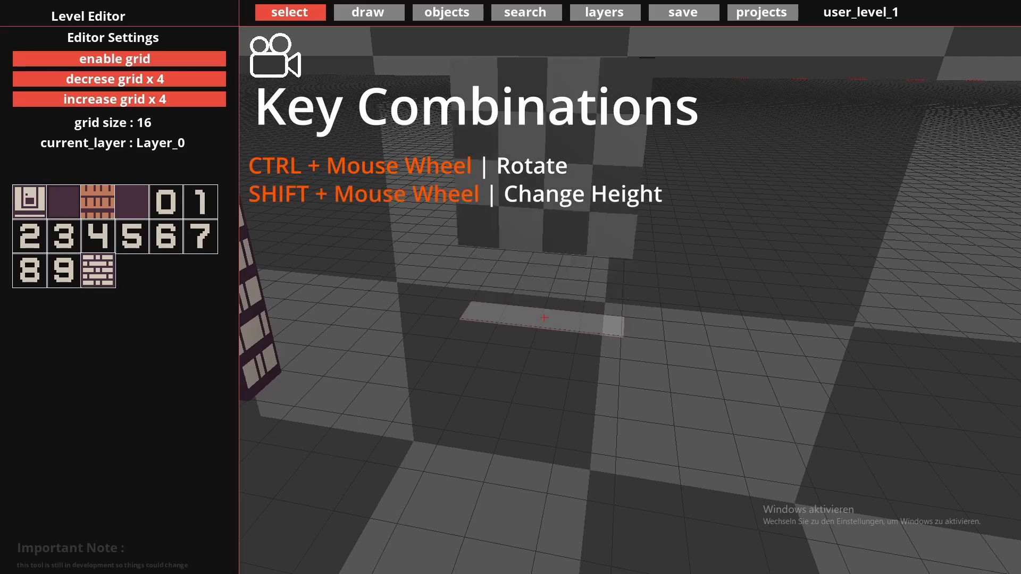
shift+scroll(544, 318, up, 2)
shift+scroll(544, 318, down, 1)
shift+scroll(544, 318, up, 2)
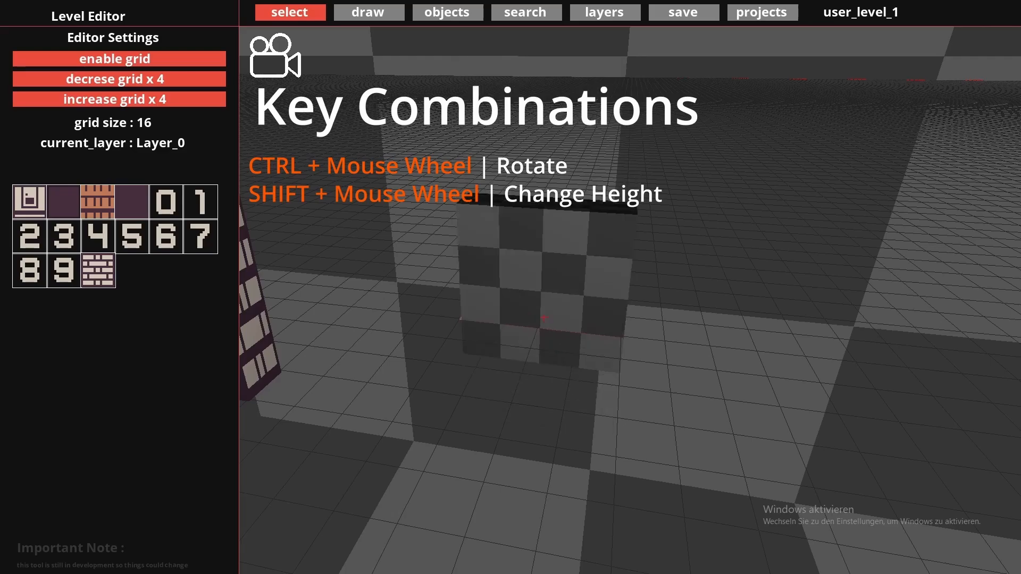
alt+scroll(544, 318, down, 3)
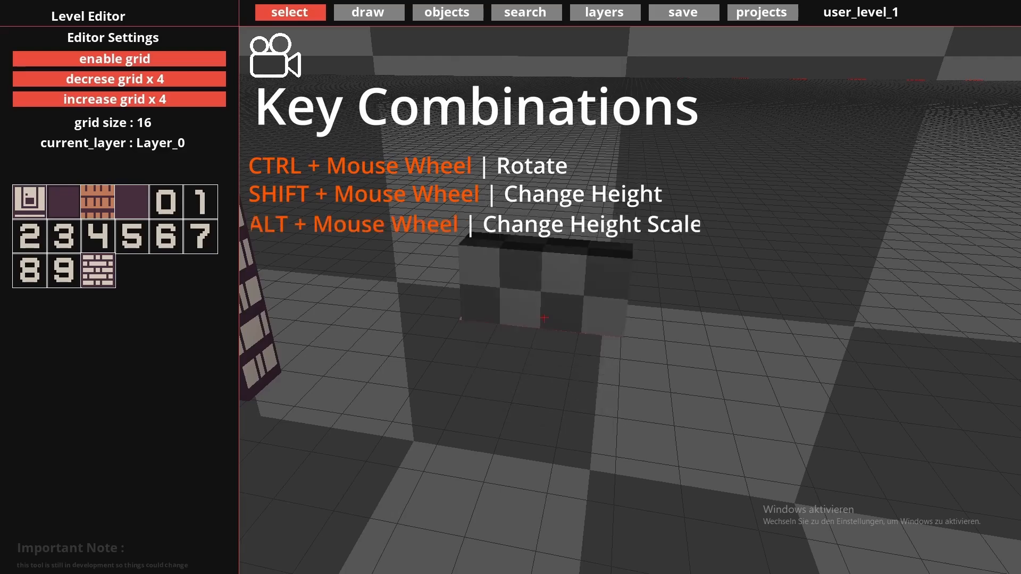
Adjust the box's height scale and its width and length with the mouse-wheel key combinations
alt+scroll(544, 318, up, 2)
alt+scroll(544, 318, up, 3)
alt+scroll(544, 318, down, 1)
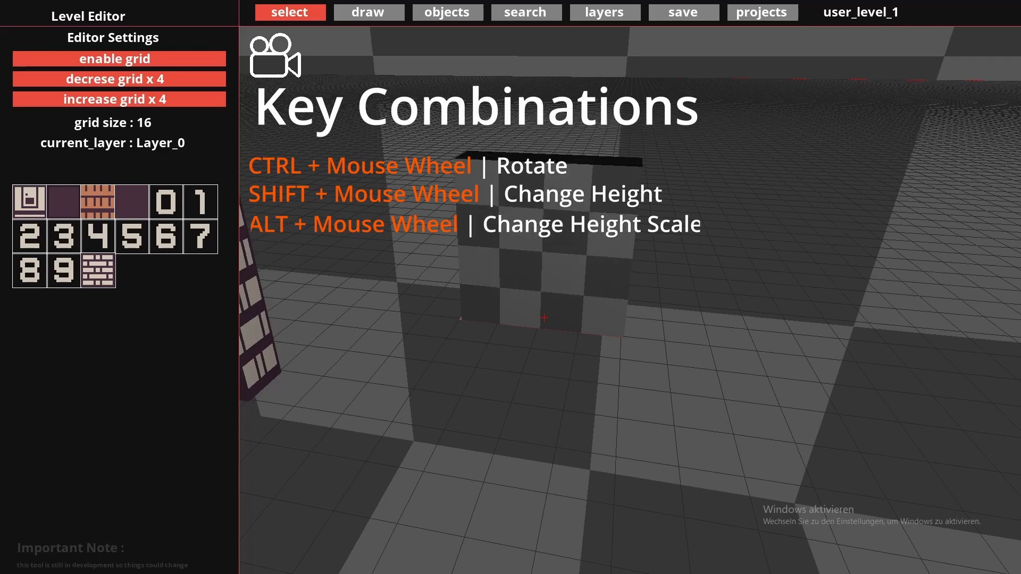
scroll(544, 318, down, 3)
scroll(544, 318, up, 3)
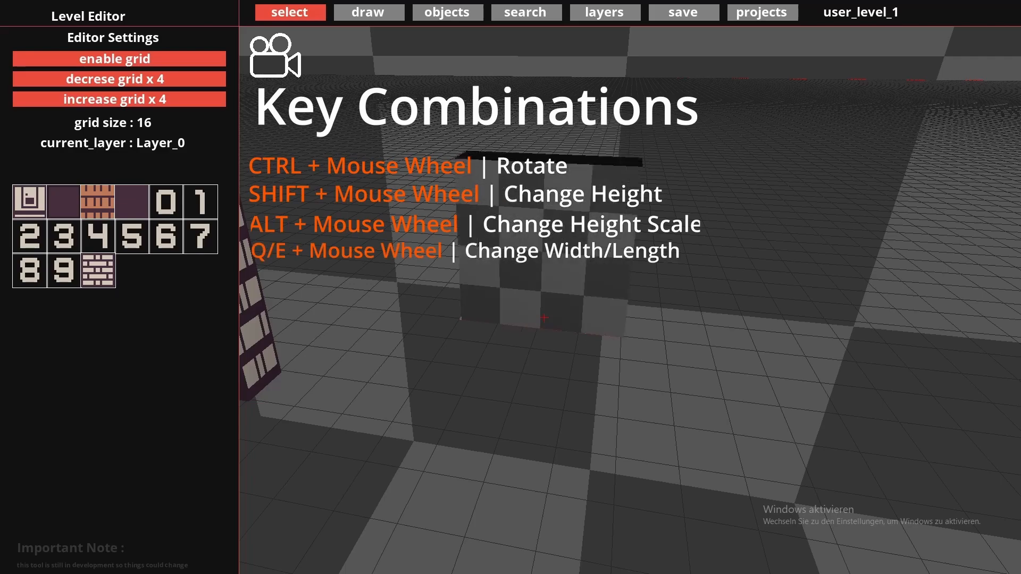
scroll(544, 318, down, 1)
scroll(544, 318, up, 5)
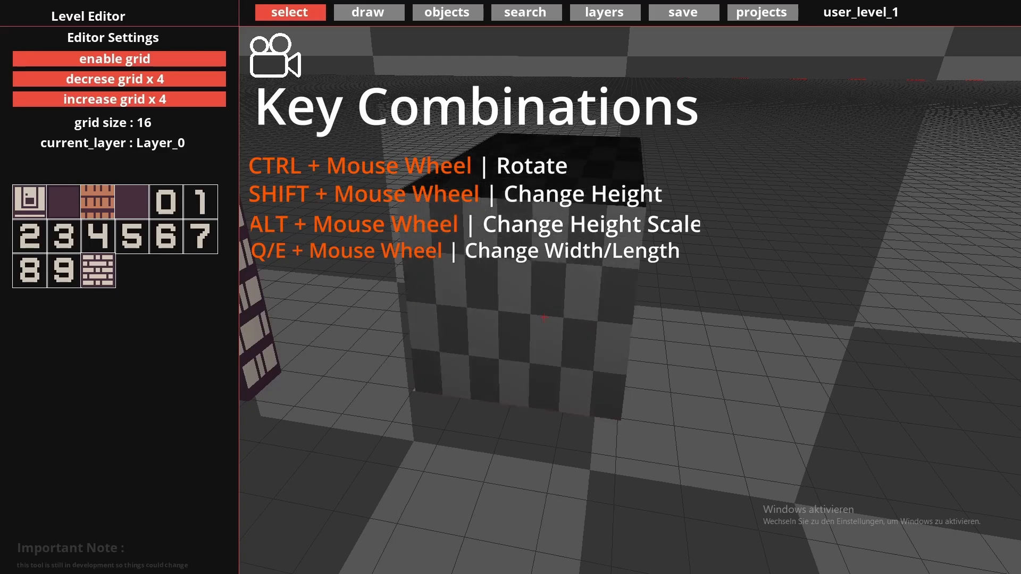
scroll(544, 318, down, 6)
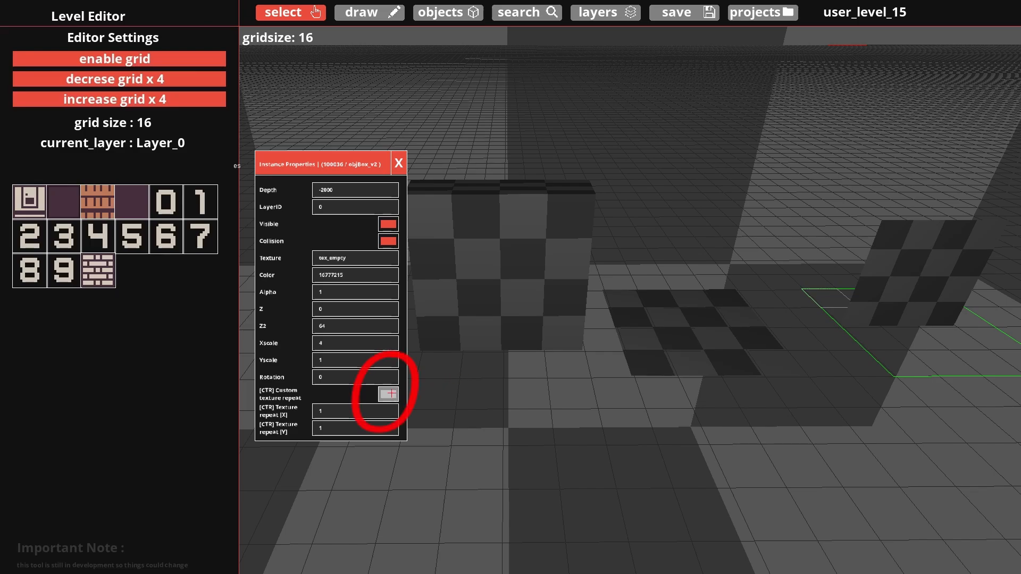
Enable custom texture repeat in the box's instance properties and close the properties
click(391, 394)
click(399, 164)
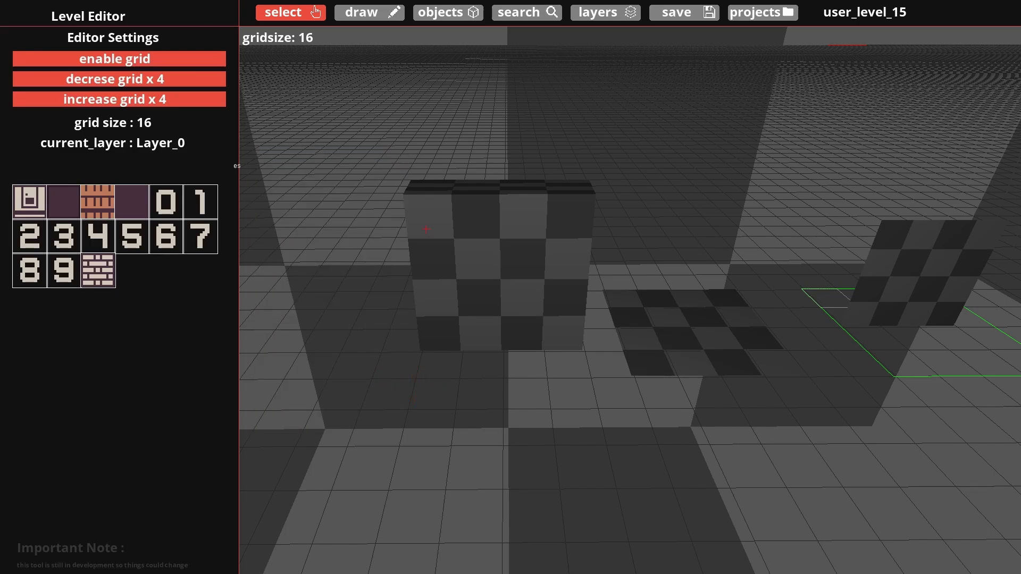
Adjust the box's texture repeat with the mouse wheel
scroll(456, 337, up, 4)
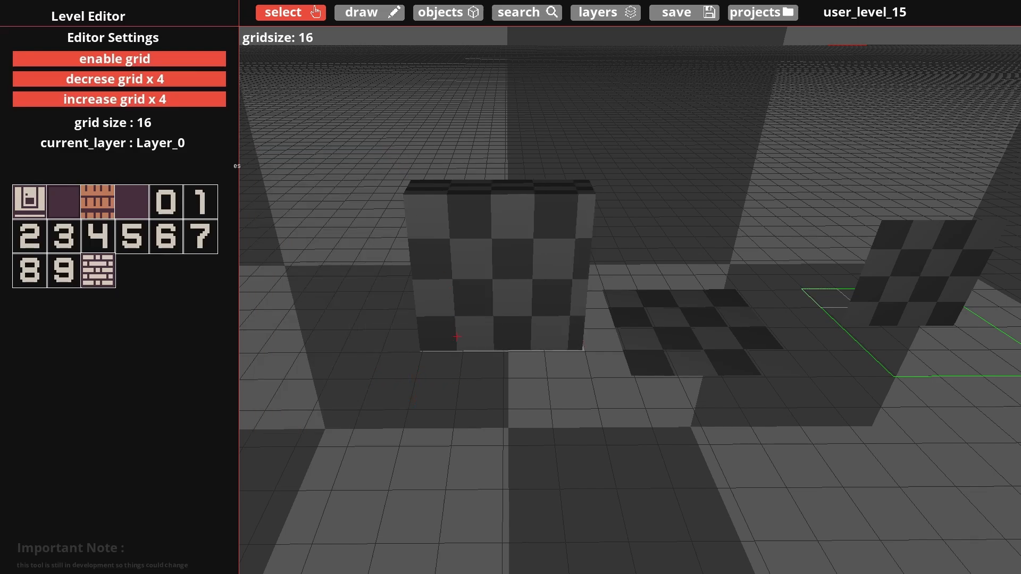
scroll(457, 337, down, 2)
scroll(457, 336, down, 2)
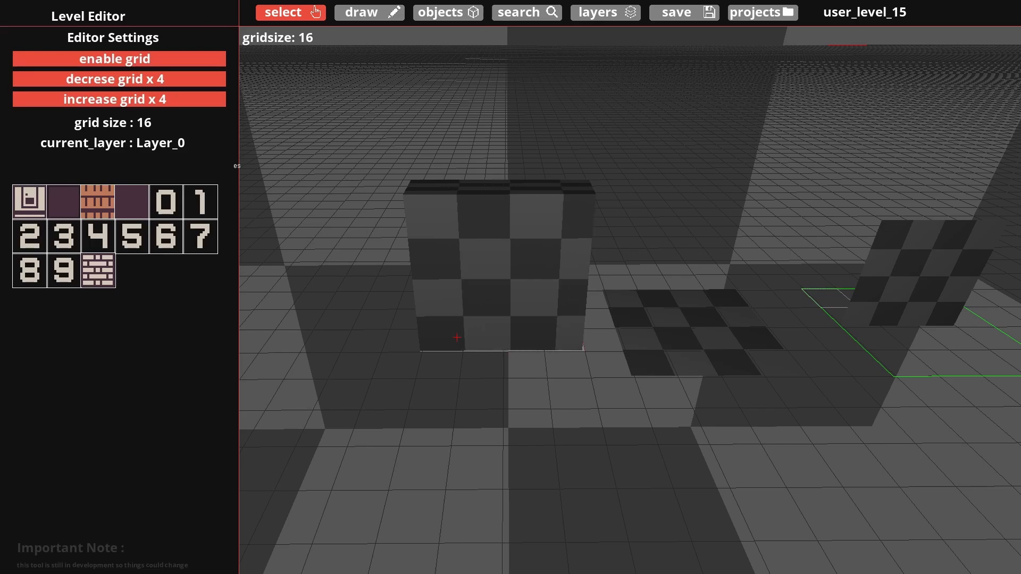
Toggle the grid display off and back on
scroll(457, 336, up, 2)
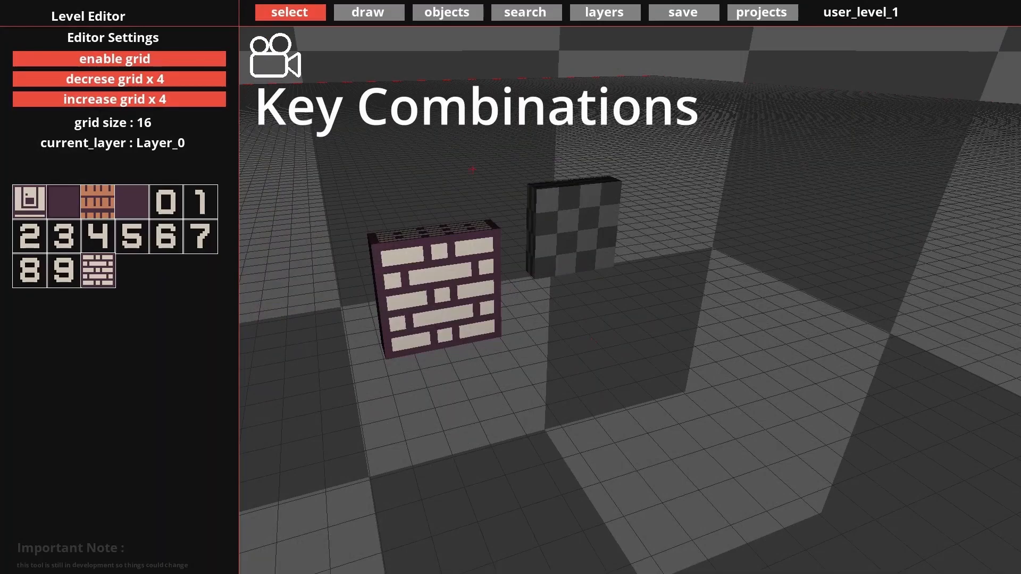
key(g)
key(g)
key(g)
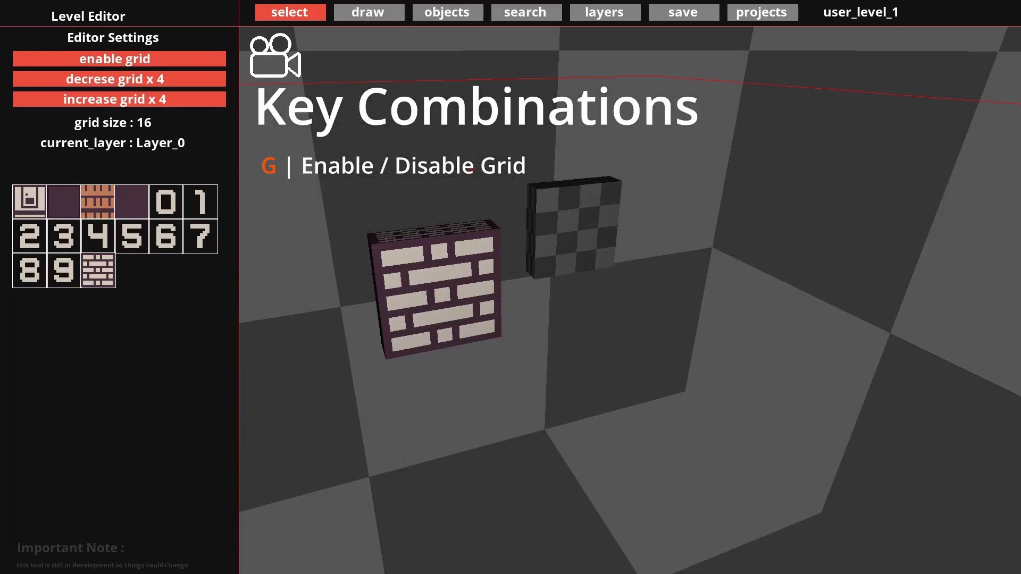
key(g)
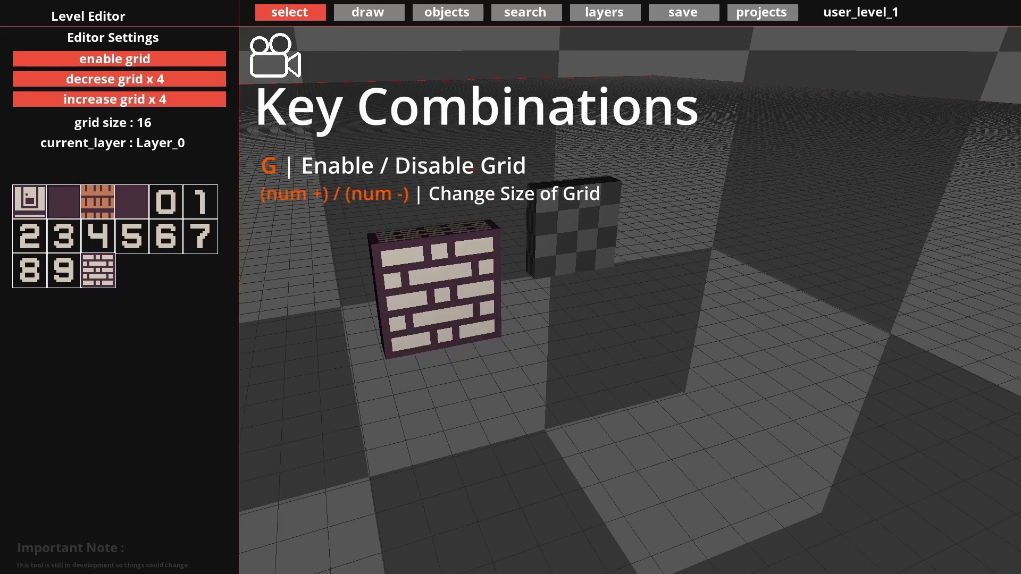
Decrease and increase the grid size, ending at a grid size of 16
key(KP_Subtract)
key(KP_Subtract)
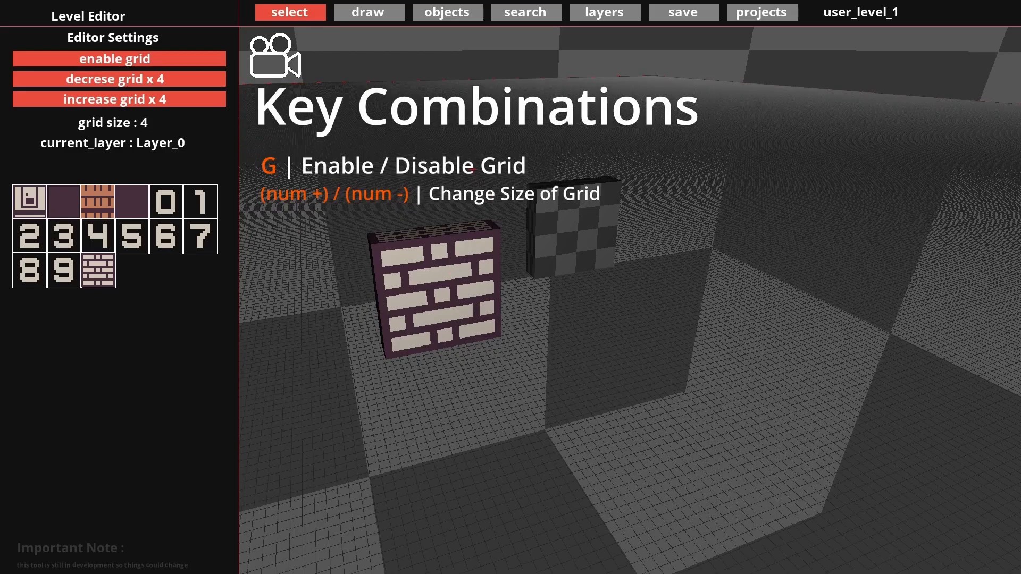
key(KP_Add)
key(KP_Add)
key(KP_Add)
key(KP_Add)
key(KP_Add)
key(KP_Subtract)
key(KP_Subtract)
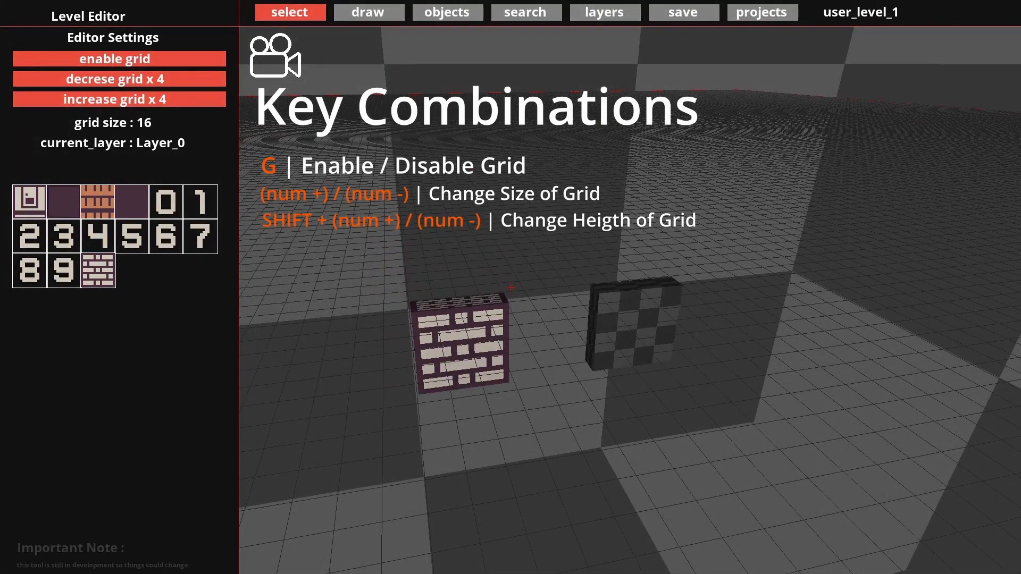
Draw a box on top of the brick box and return to select mode
click(372, 17)
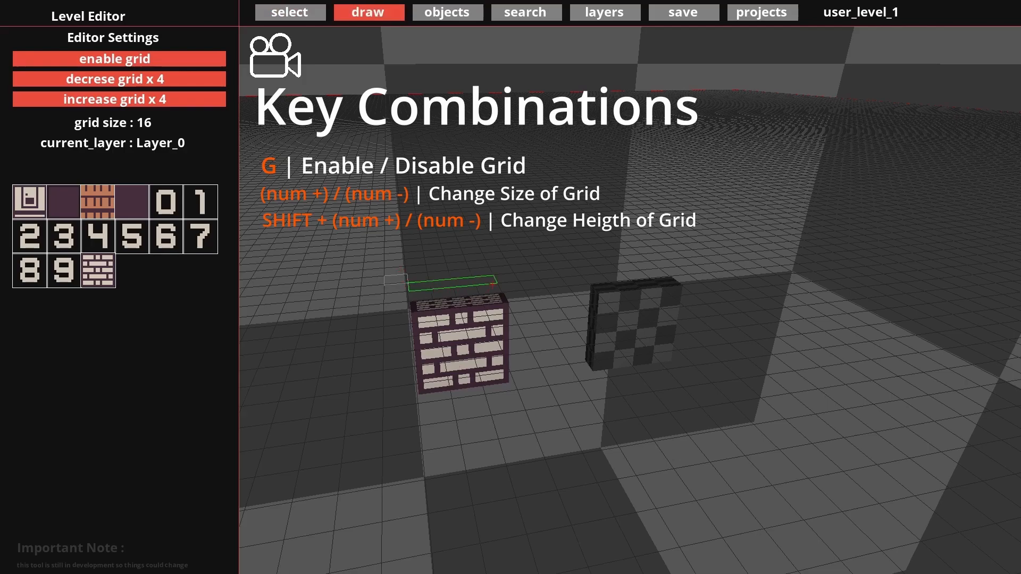
click(479, 287)
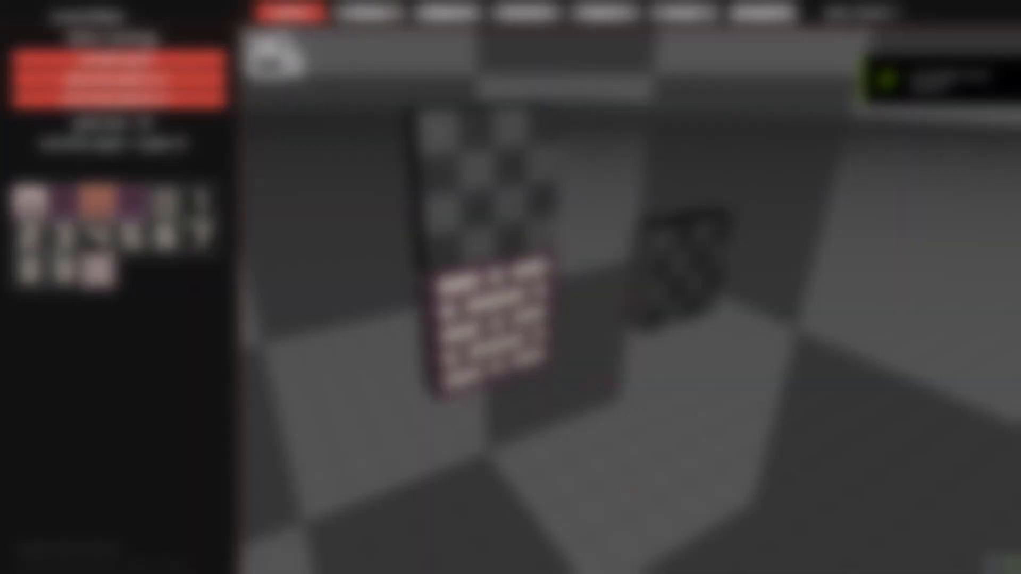
click(370, 12)
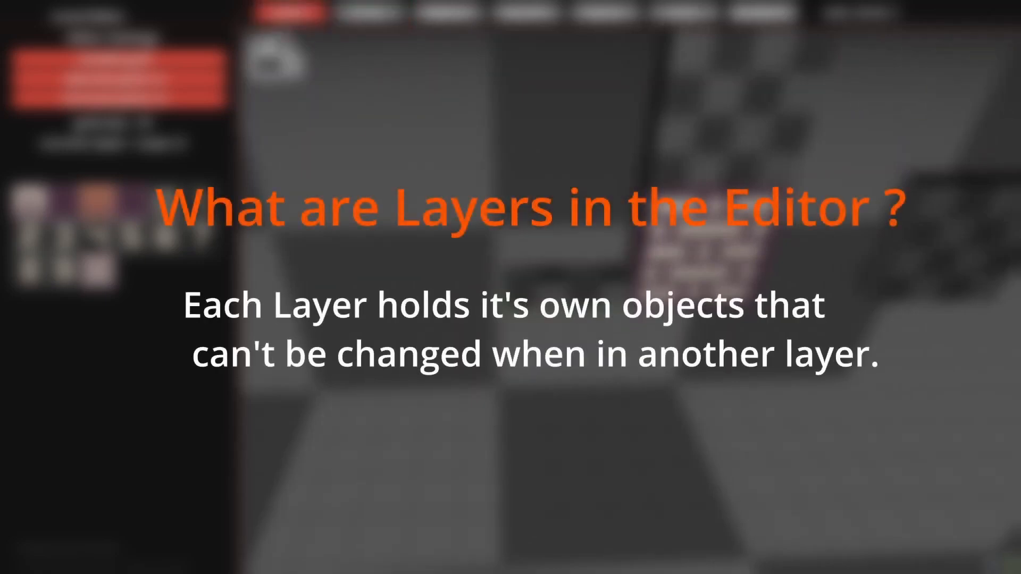
click(369, 12)
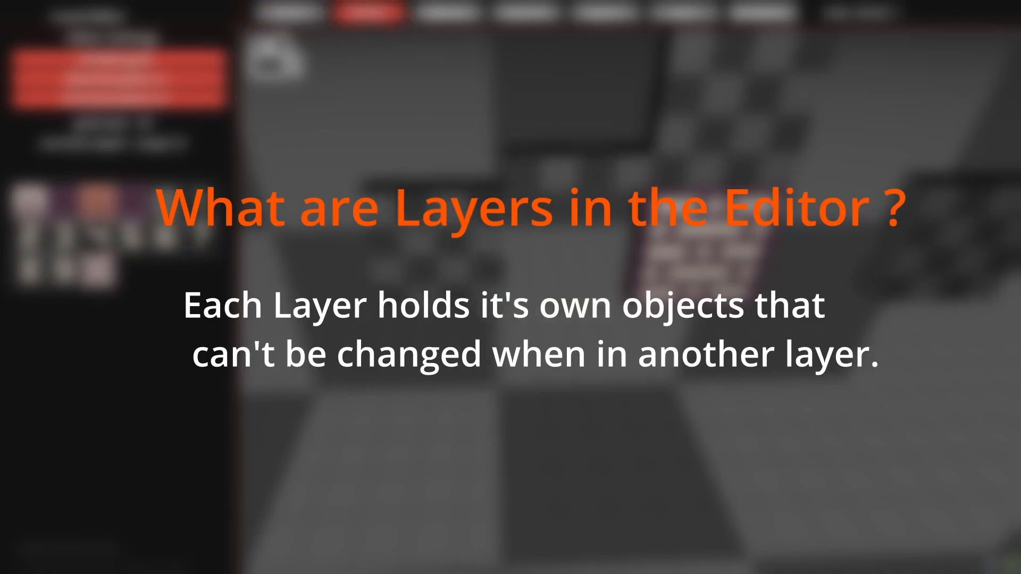
click(291, 12)
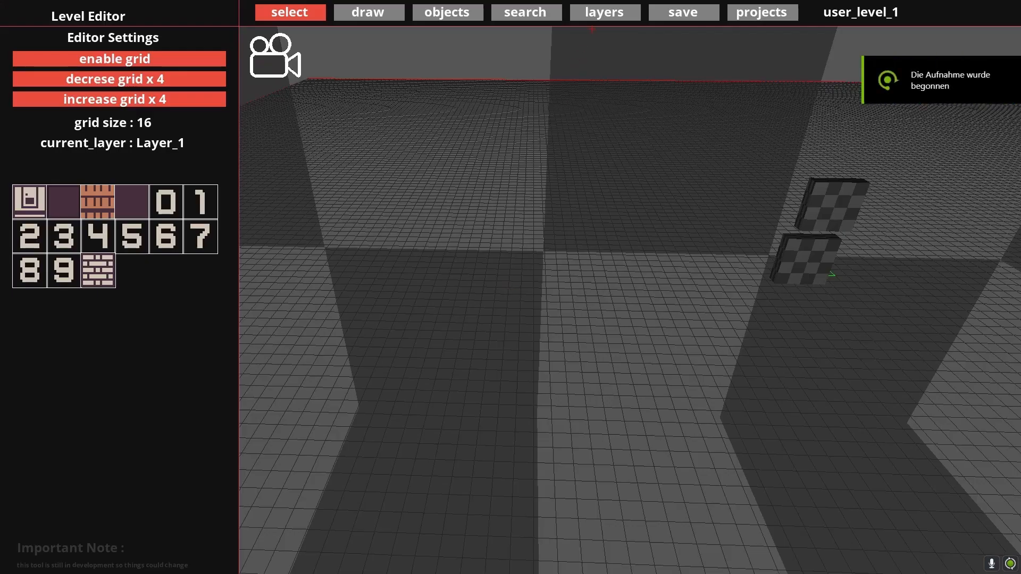
Open the layer list and make WALLS the current layer
click(595, 15)
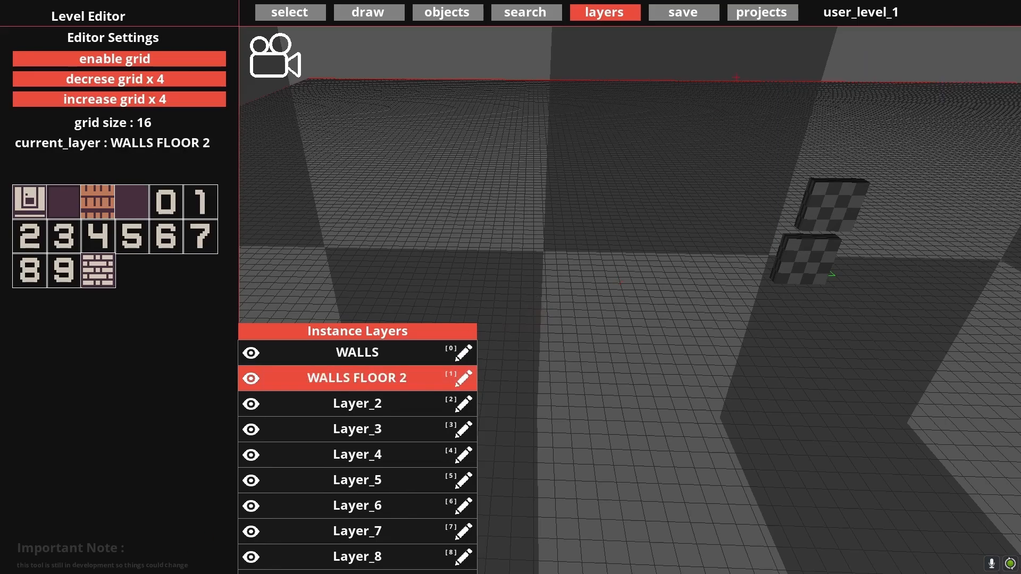
click(389, 349)
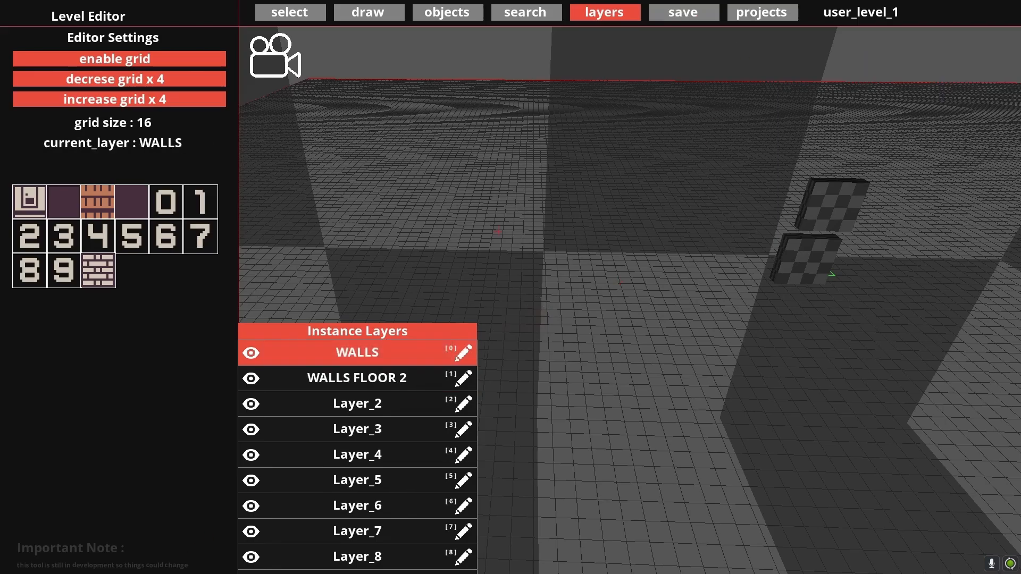
key(Tab)
key(w)
key(Tab)
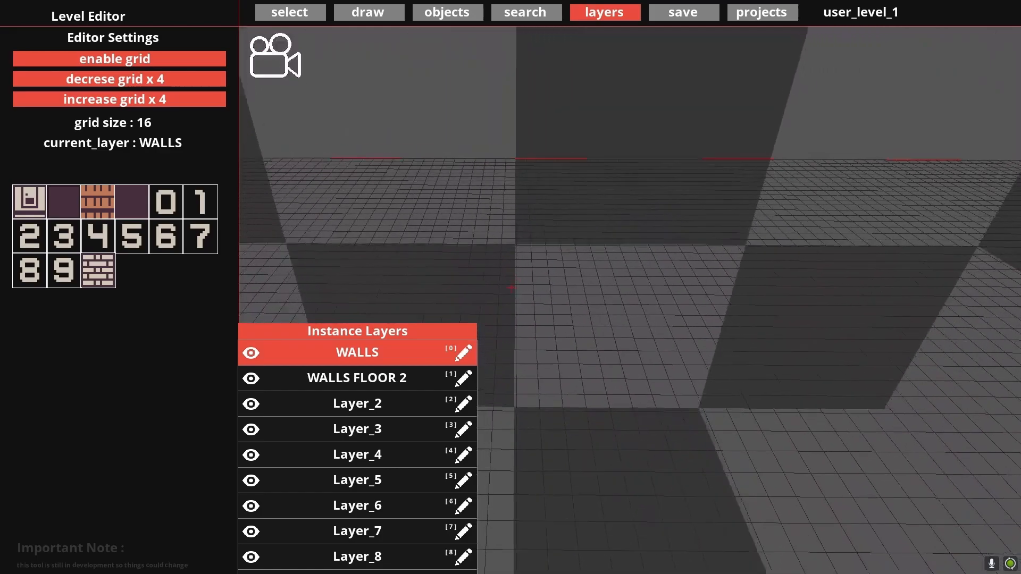
Draw connected wall boxes forming an open enclosure with a doorway gap on the WALLS layer
click(367, 12)
mouse_move(480, 356)
mouse_down()
mouse_move(561, 360)
mouse_move(594, 521)
mouse_move(397, 352)
mouse_move(479, 522)
mouse_up()
key(Tab)
key(Tab)
drag(709, 351, 635, 348)
drag(473, 333, 537, 339)
key(Tab)
key(Tab)
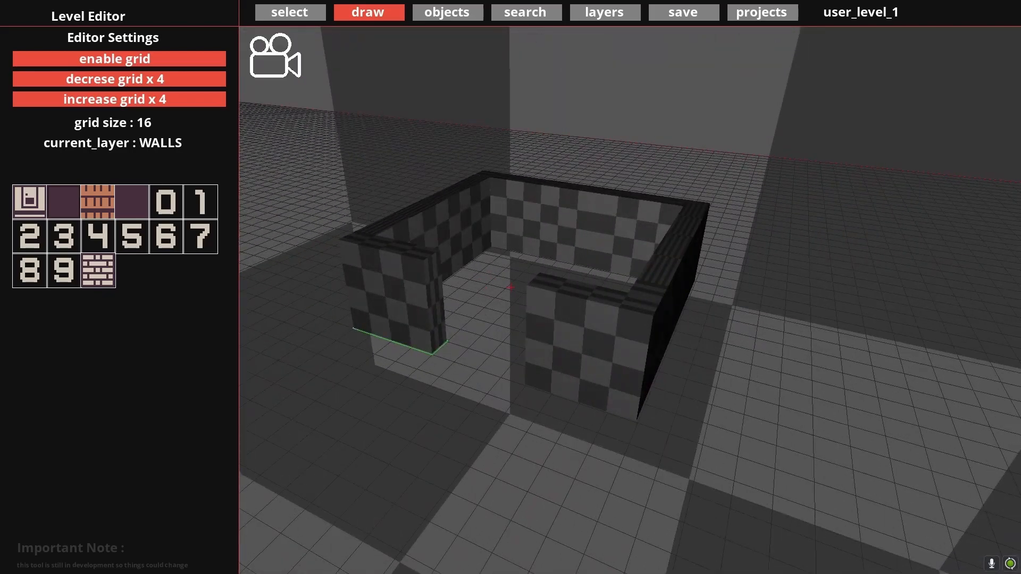
Switch the current layer to WALLS FLOOR 2
scroll(511, 288, down, 4)
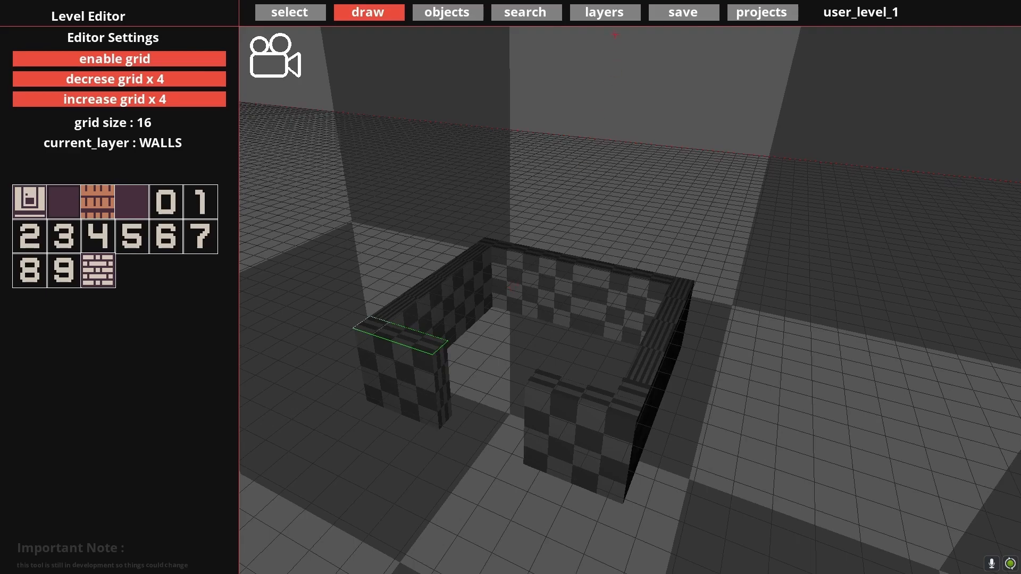
click(605, 12)
click(357, 378)
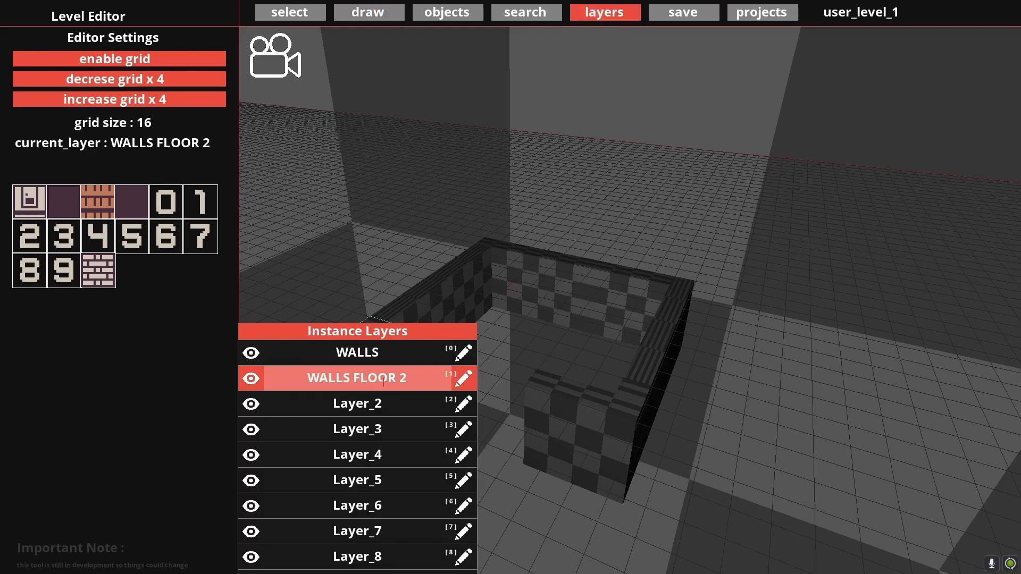
Draw walls on top of the existing enclosure to build a second storey on WALLS FLOOR 2
click(346, 10)
key(Tab)
key(Tab)
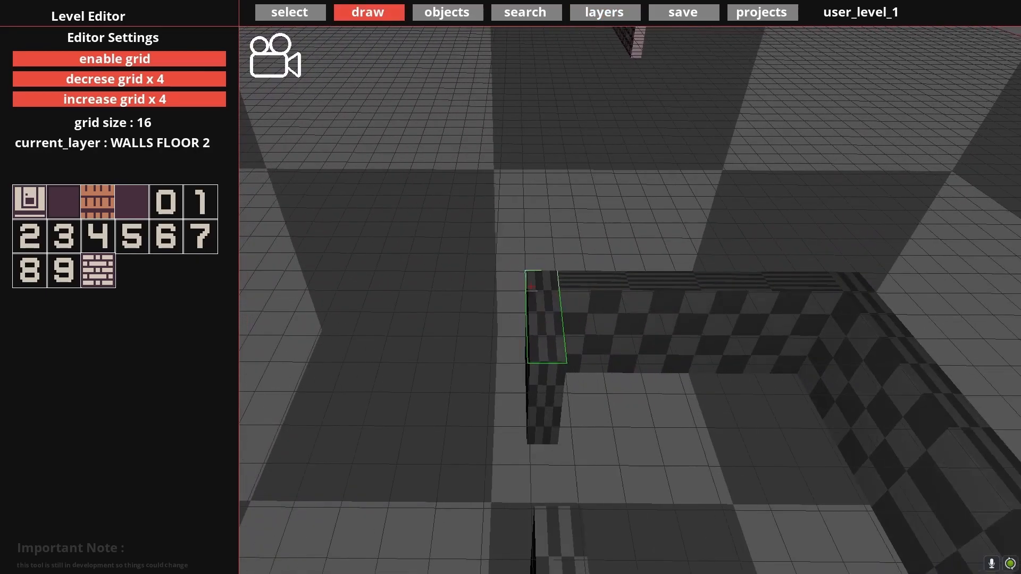
mouse_move(547, 352)
mouse_down()
mouse_move(538, 283)
mouse_move(863, 285)
mouse_up()
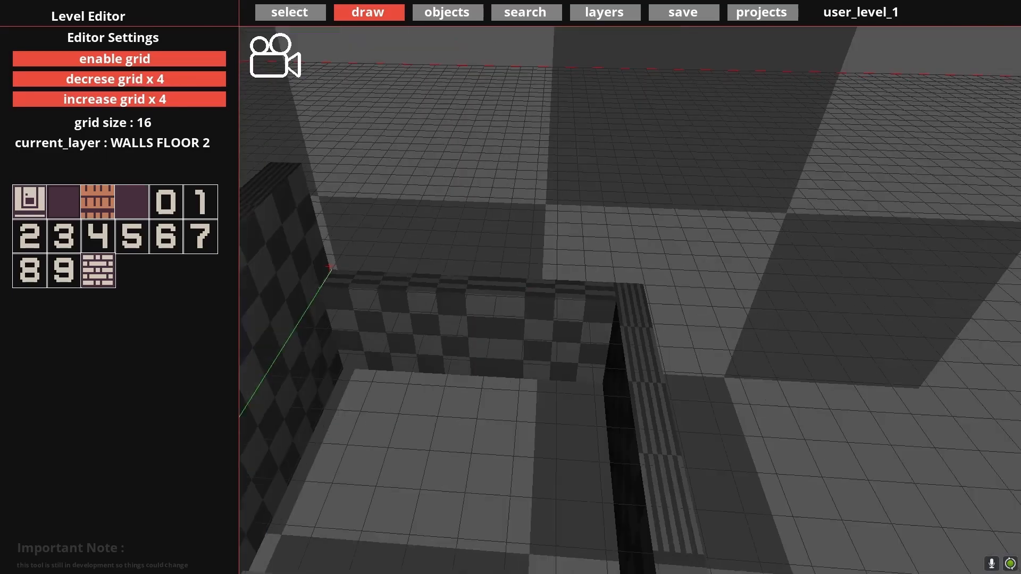
drag(331, 269, 638, 284)
drag(440, 278, 723, 287)
drag(726, 321, 638, 321)
drag(638, 321, 436, 321)
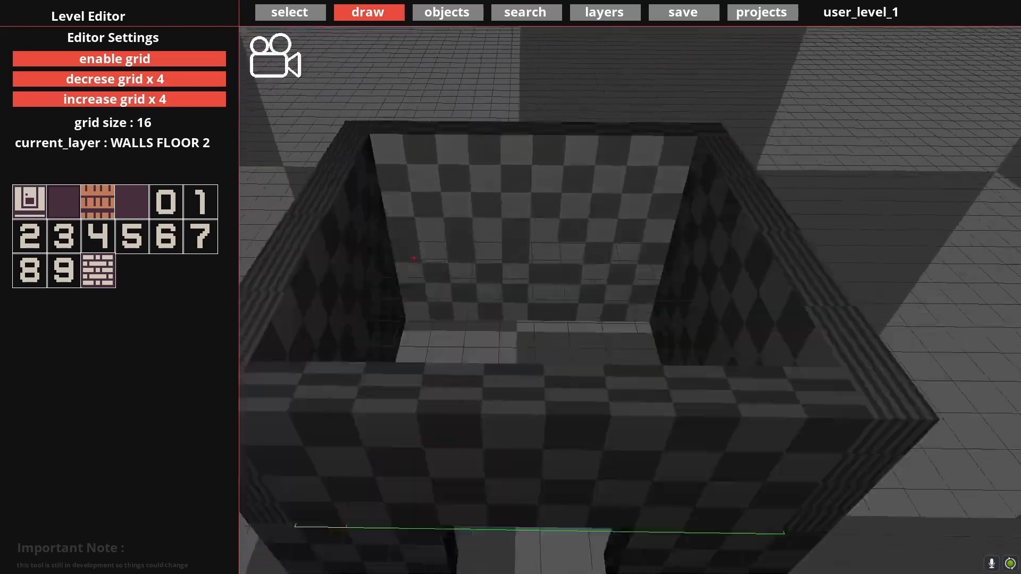
key(Tab)
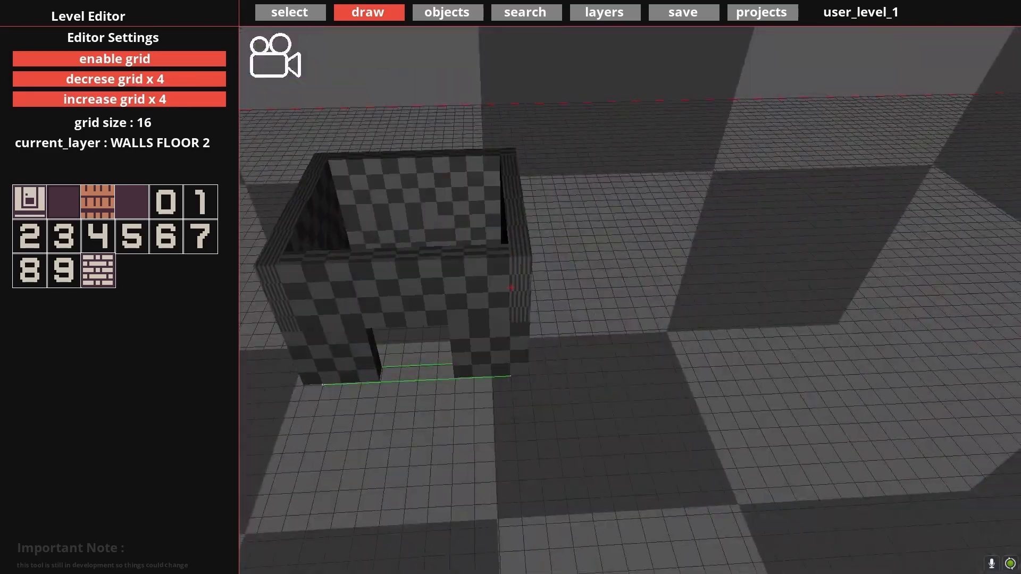
key(Tab)
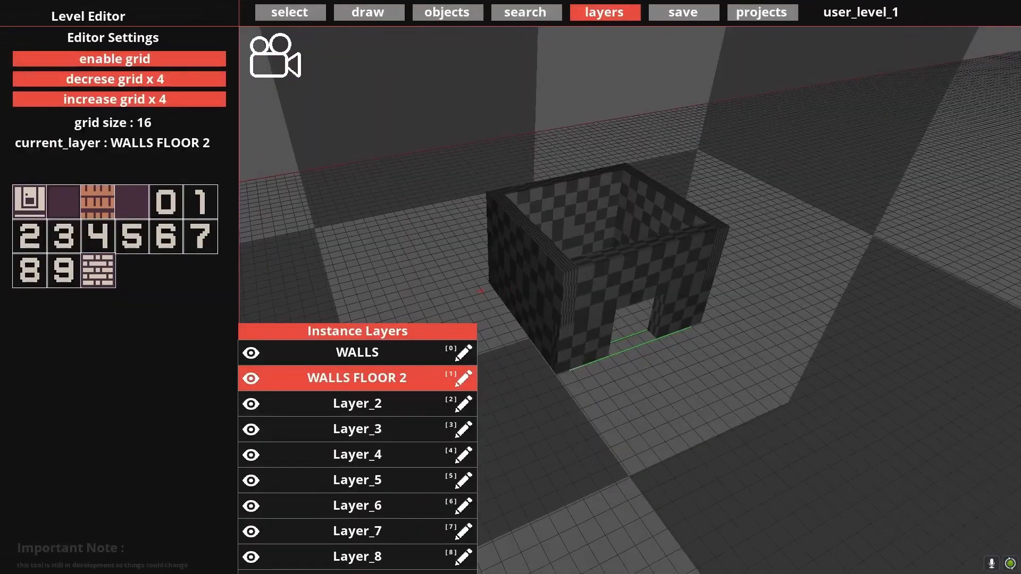
Toggle the visibility of the WALLS and WALLS FLOOR 2 layers to compare their contents
click(250, 353)
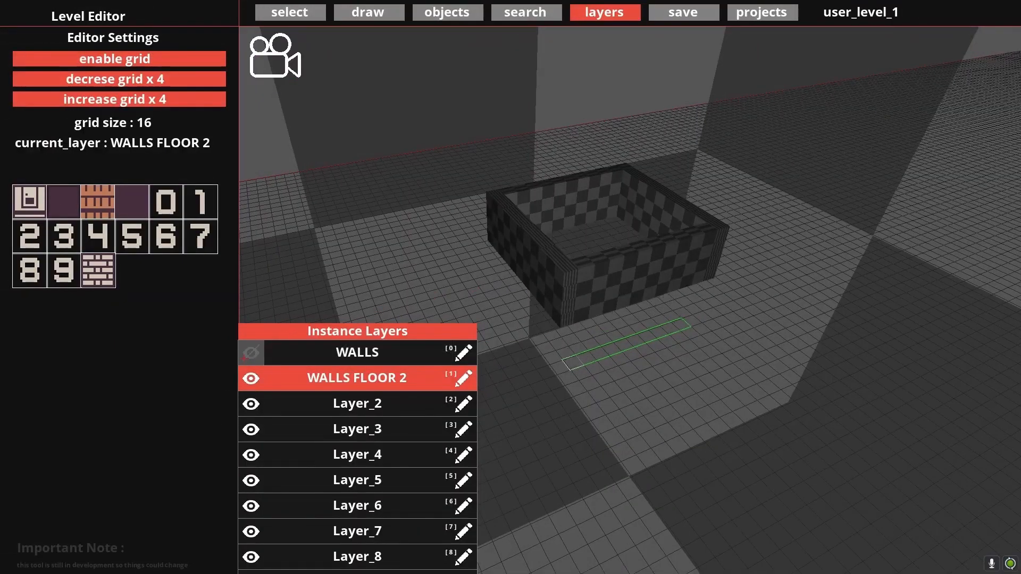
click(251, 353)
click(251, 378)
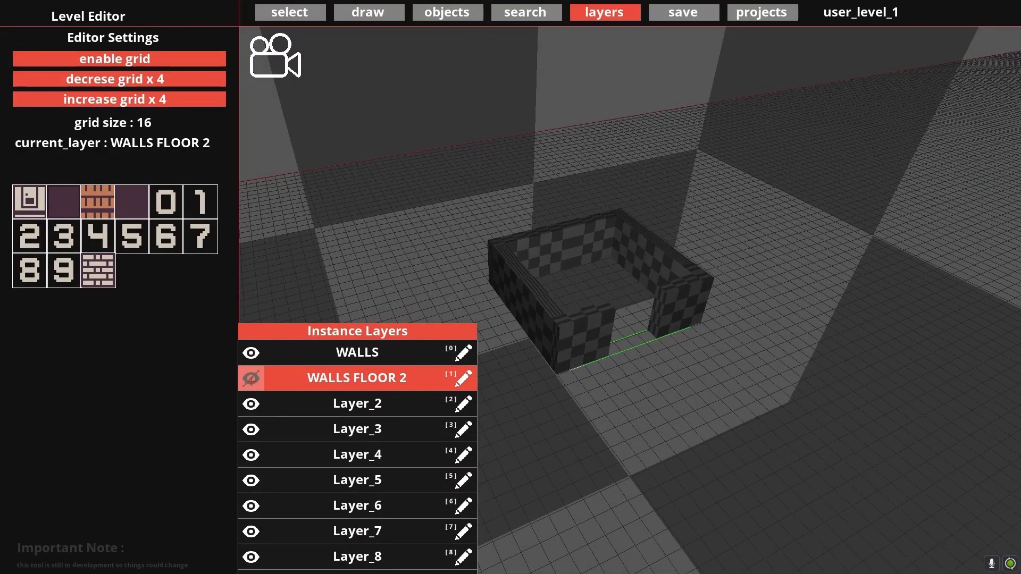
click(250, 378)
click(250, 378)
click(251, 353)
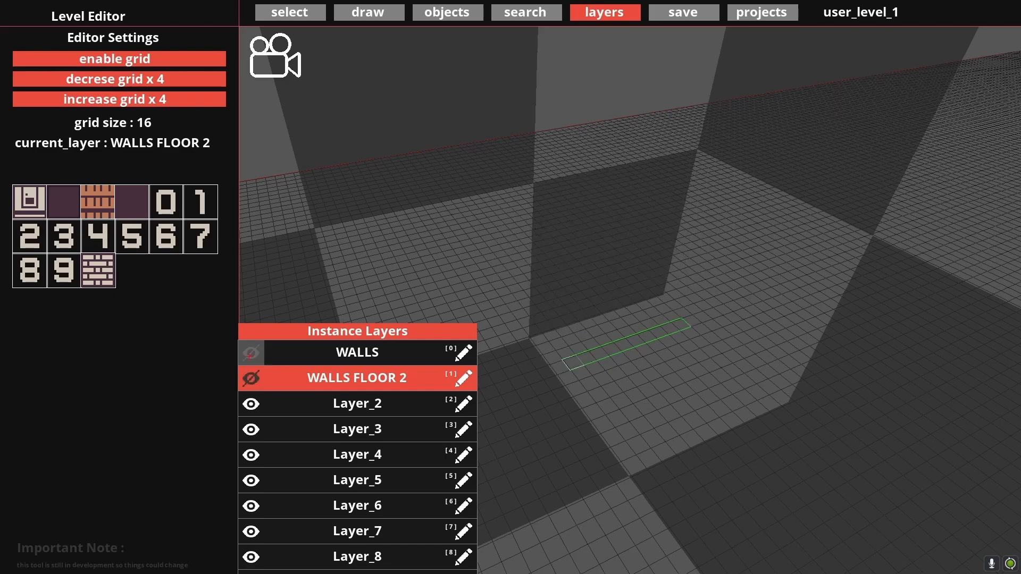
click(250, 353)
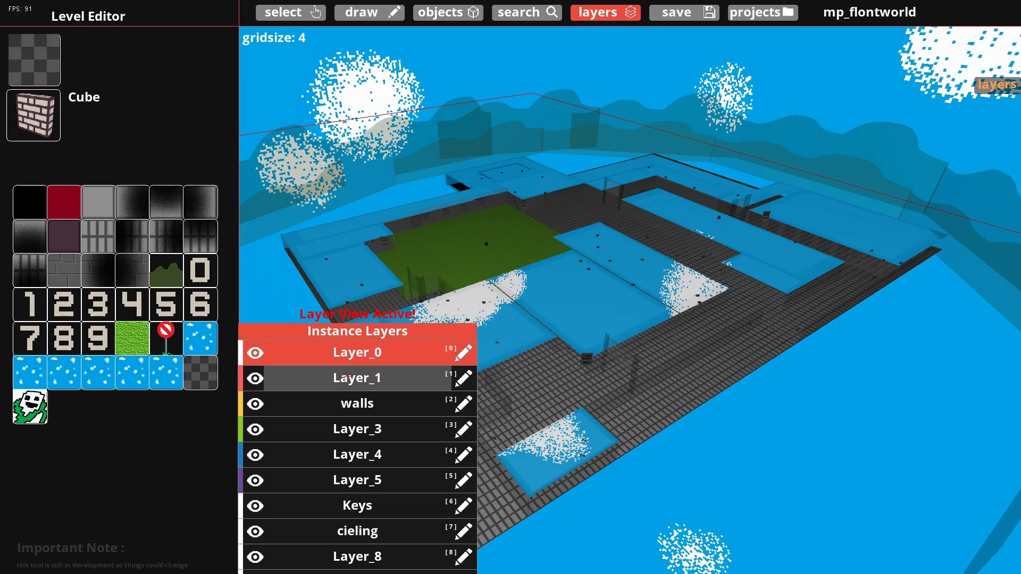
Select each layer from Layer_1 to Layer_8 in turn to preview its objects in another level
click(351, 378)
click(349, 404)
click(351, 429)
click(353, 455)
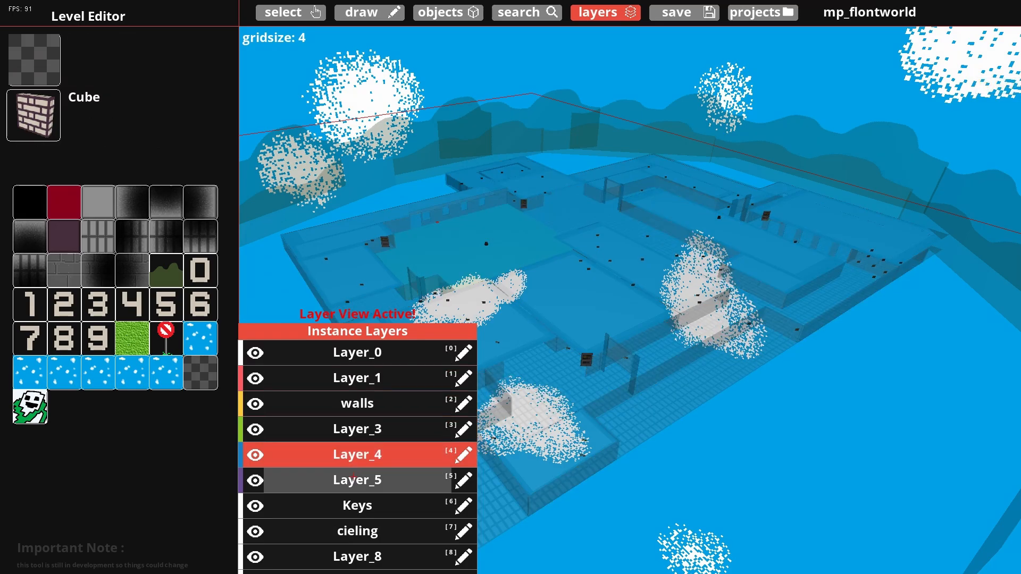
click(356, 480)
click(358, 505)
click(357, 532)
click(358, 557)
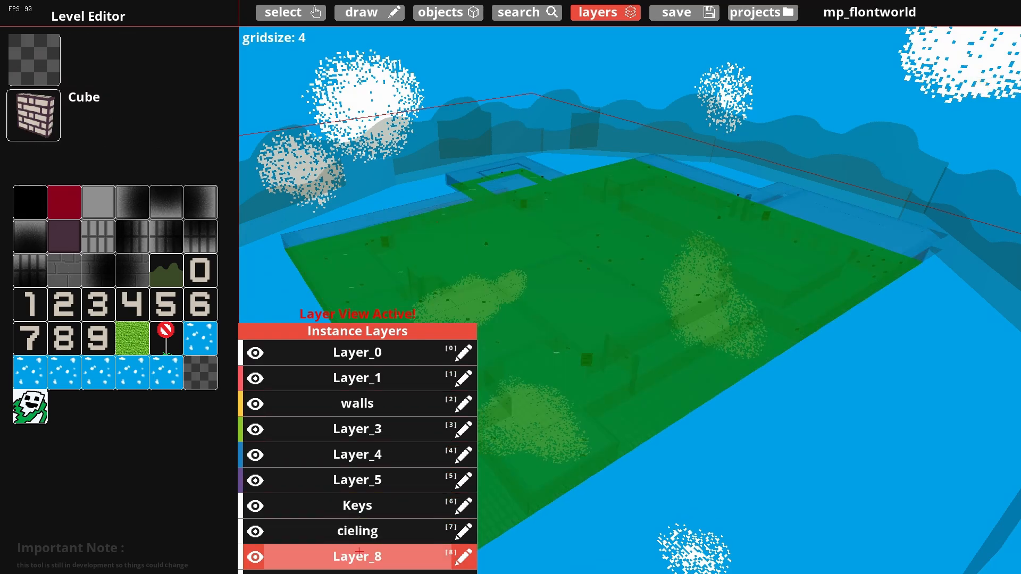
scroll(357, 556, down, 1)
click(359, 556)
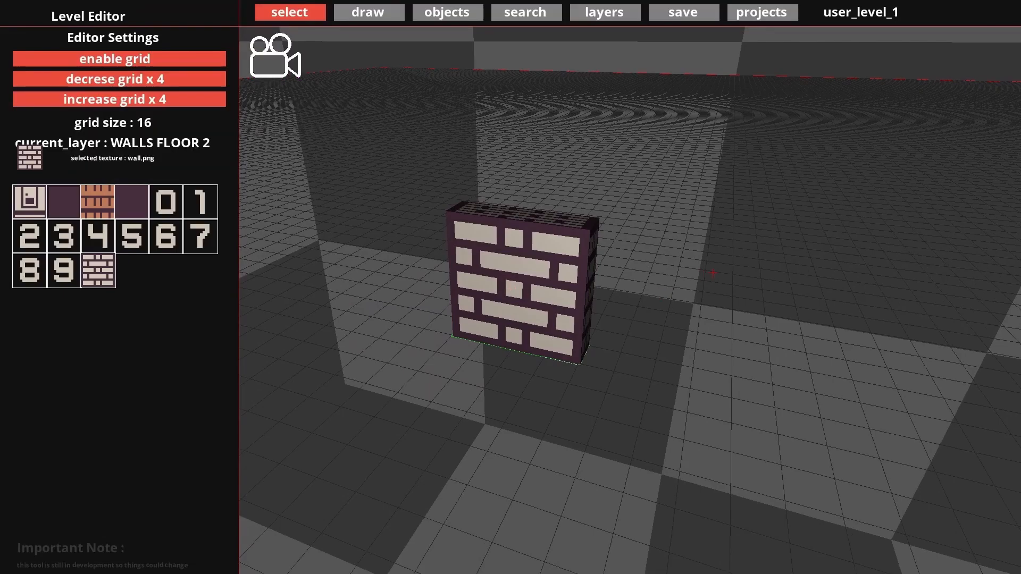
Open the brick box's instance properties and set its color to 255
click(495, 339)
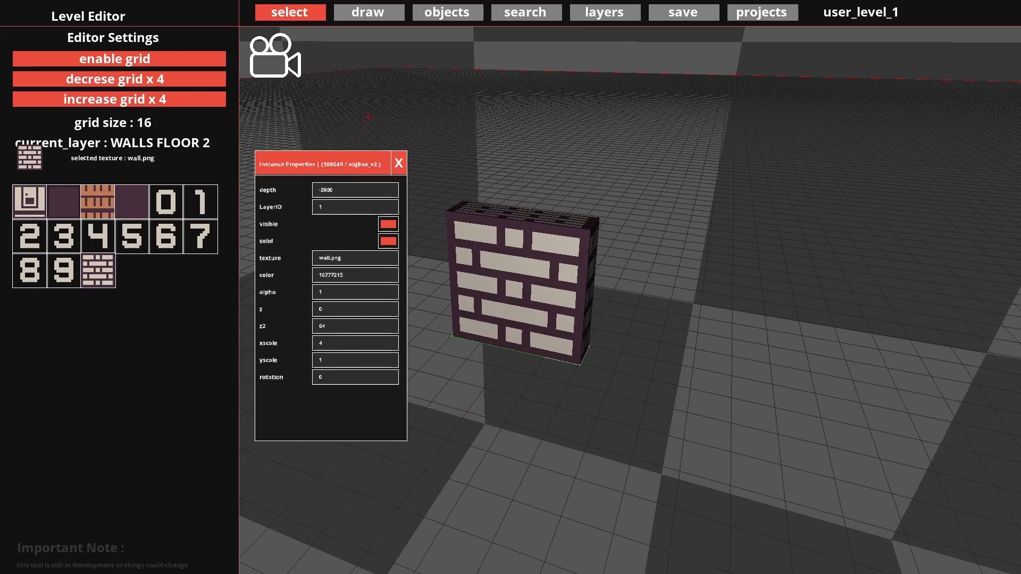
click(348, 280)
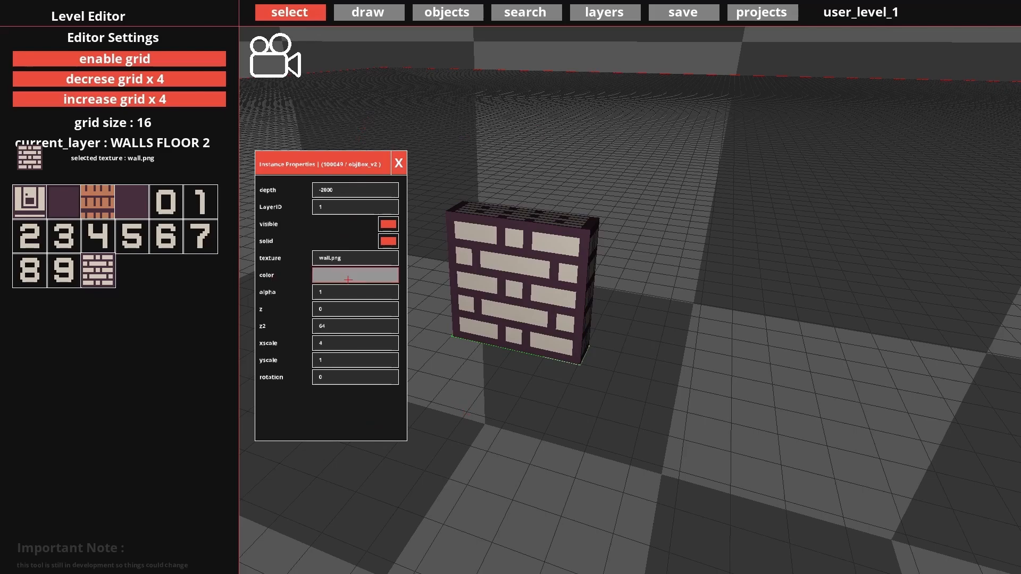
key(Return)
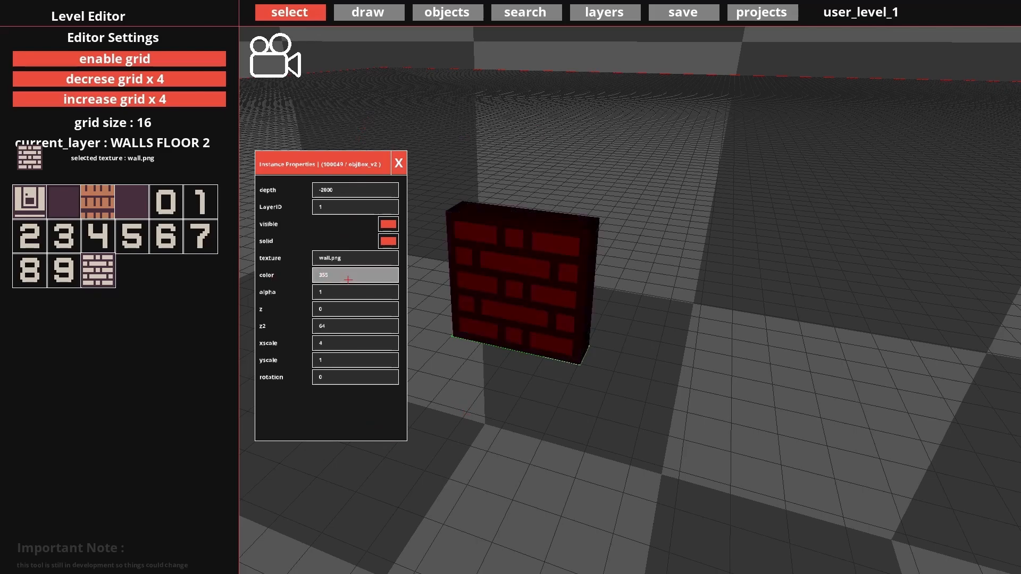
Enter a new color value for the brick box to make it green
click(348, 279)
key(Return)
click(347, 279)
text(000)
key(Return)
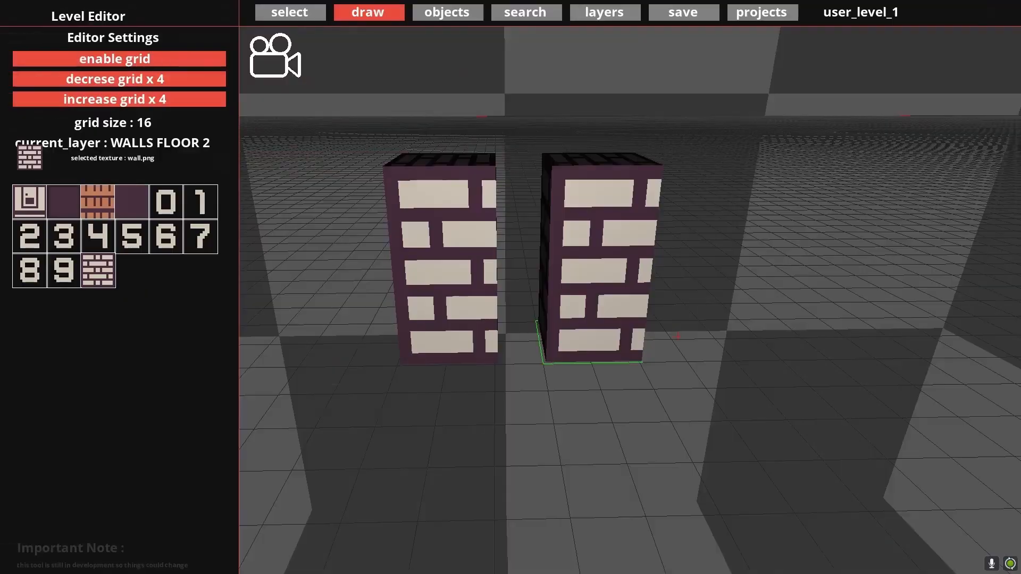
Duplicate the brick box twice and undo the last duplicate
click(691, 328)
key(d)
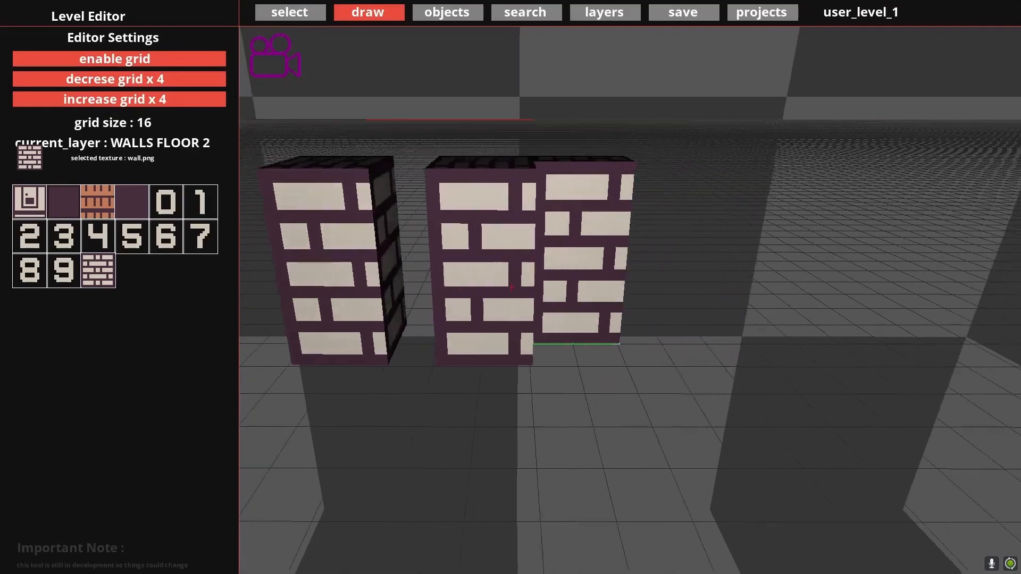
key(d)
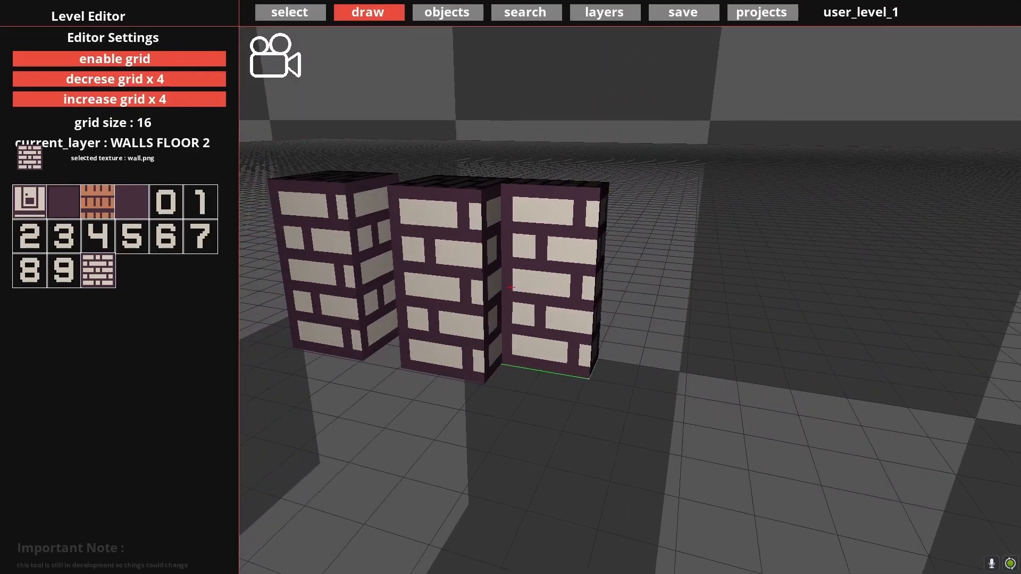
key(ctrl+z)
Duplicate the brick box again and place the copy beside the others
key(a)
right_drag(510, 287, 569, 295)
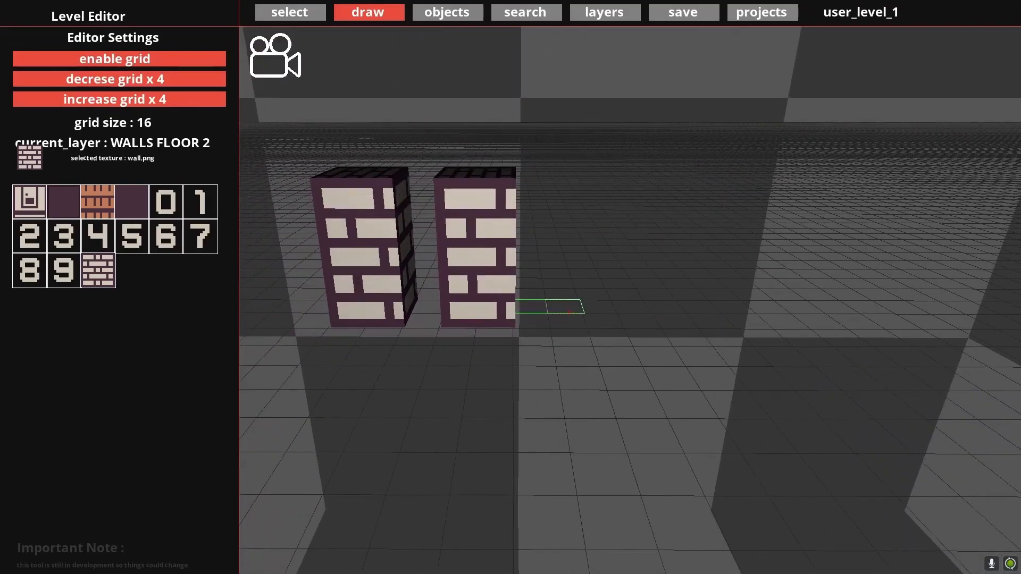
drag(606, 319, 619, 327)
key(d)
right_drag(619, 327, 619, 326)
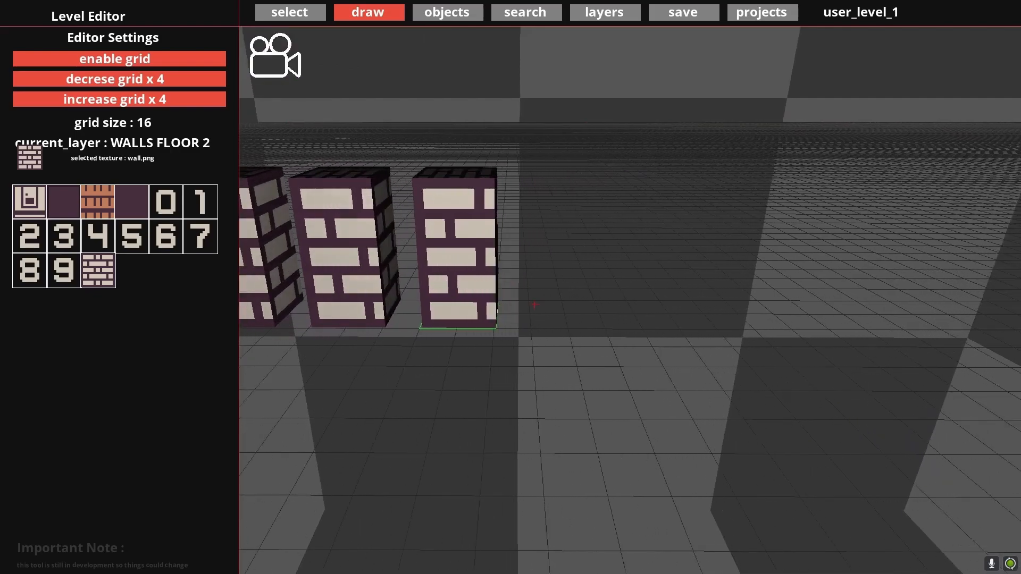
Move the newest brick box copy into line beside the other three boxes
drag(533, 302, 601, 327)
key(s)
key(a)
right_drag(601, 327, 602, 300)
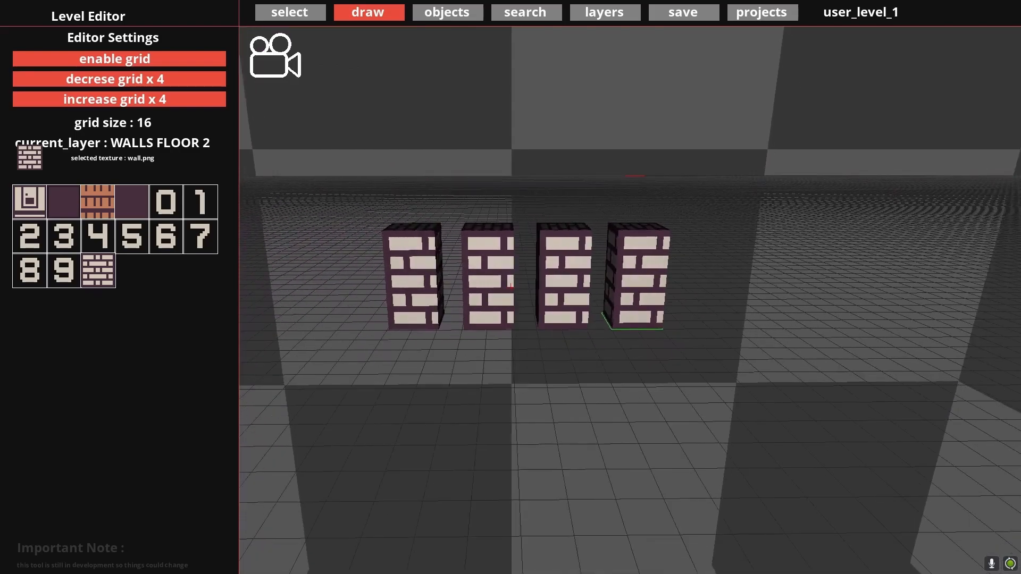
Undo the last three edits to the brick boxes
key(ctrl+z)
key(ctrl+z)
key(ctrl+z)
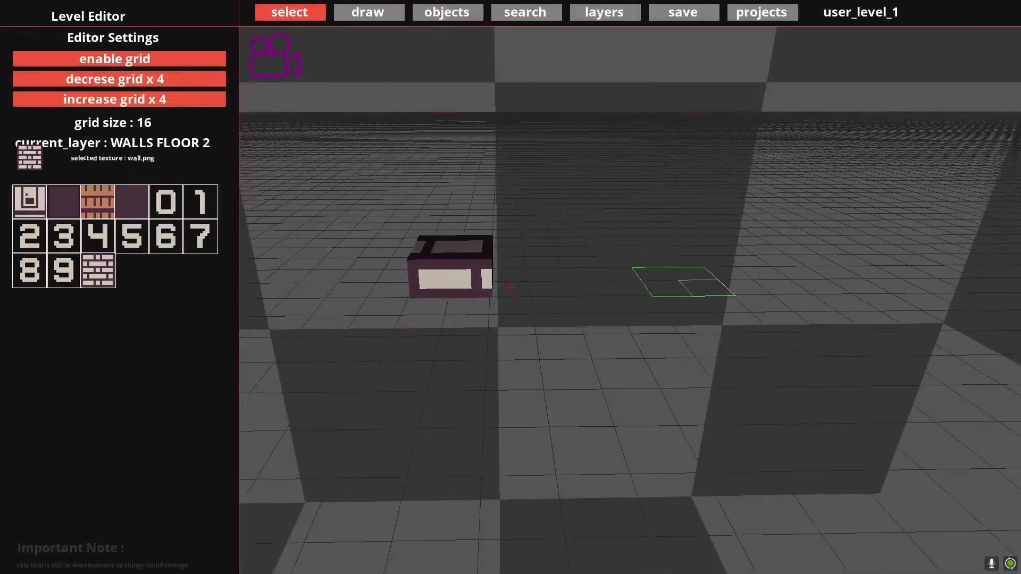
Paste a copy of the low brick box and place it to the right of the original
right_drag(542, 286, 543, 285)
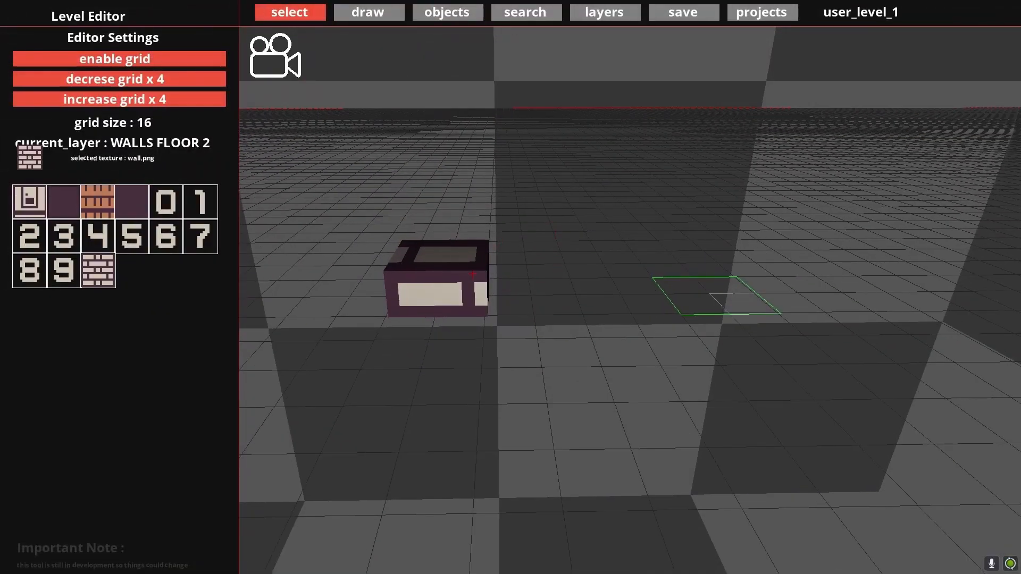
click(434, 301)
key(ctrl+v)
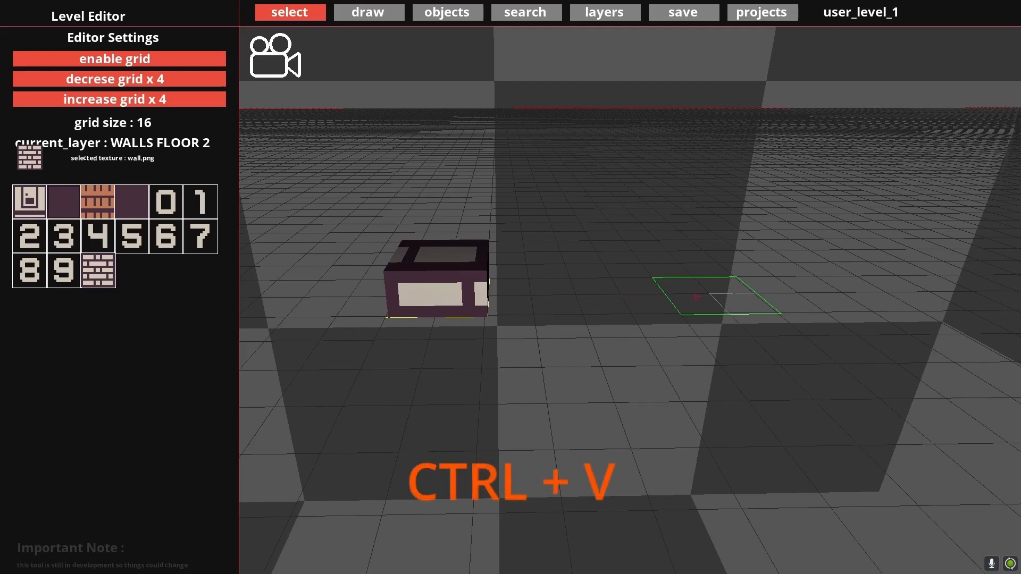
key(ctrl+v)
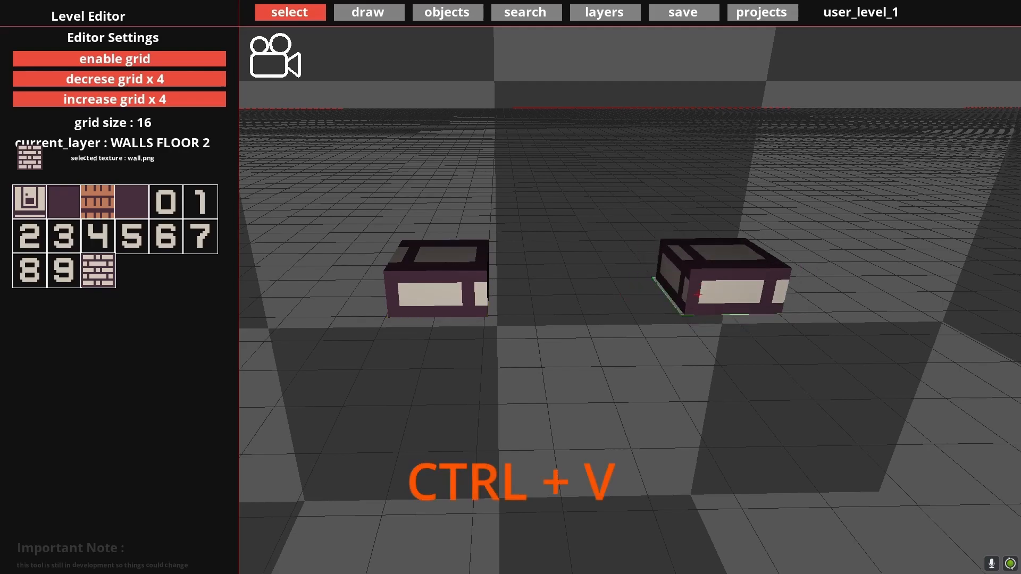
click(713, 296)
Apply the gate.png texture to all six selected boxes at once, then clear the texture selection
key(z)
key(s)
key(d)
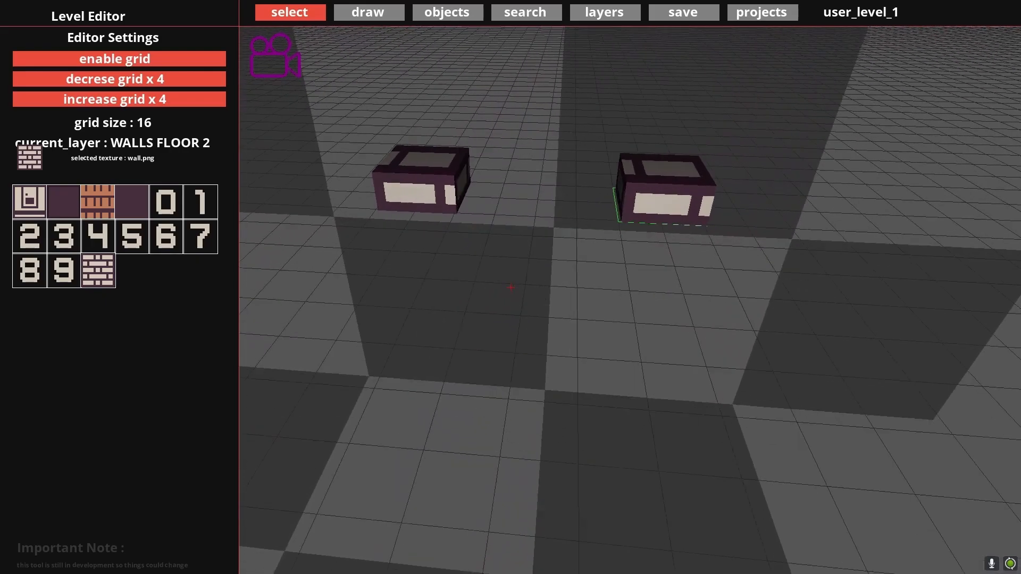
key(z)
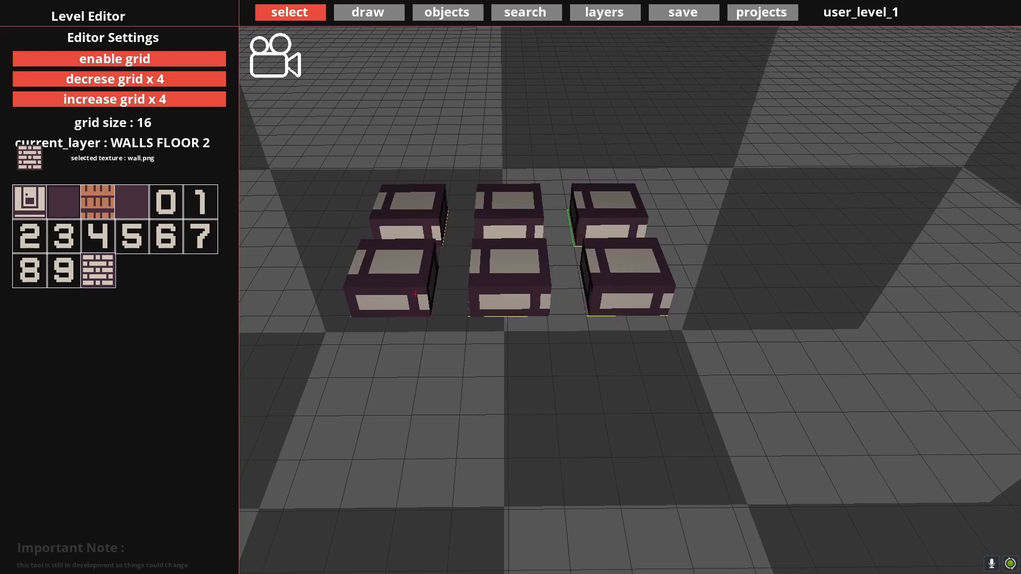
click(98, 202)
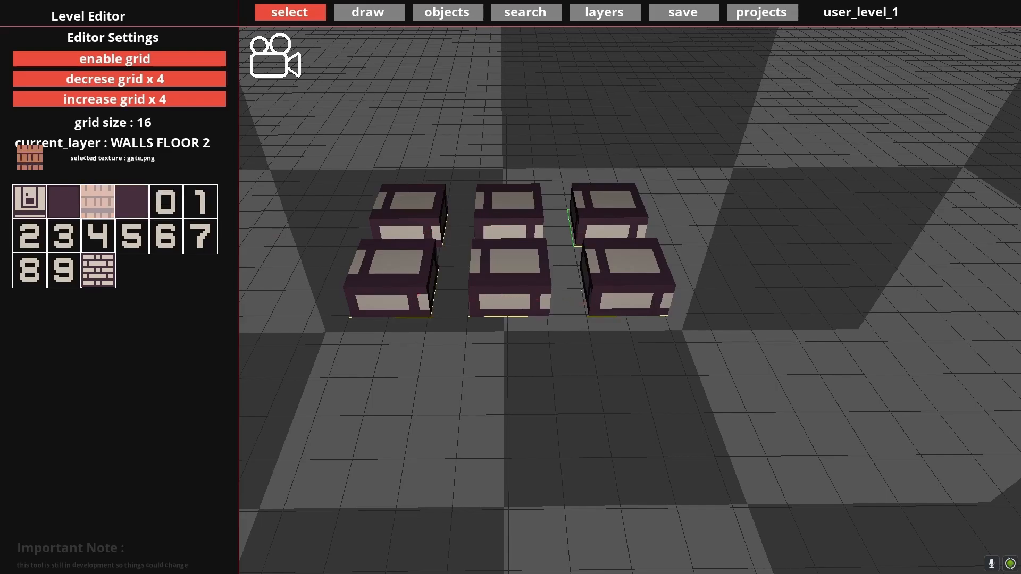
key(ctrl+shift+t)
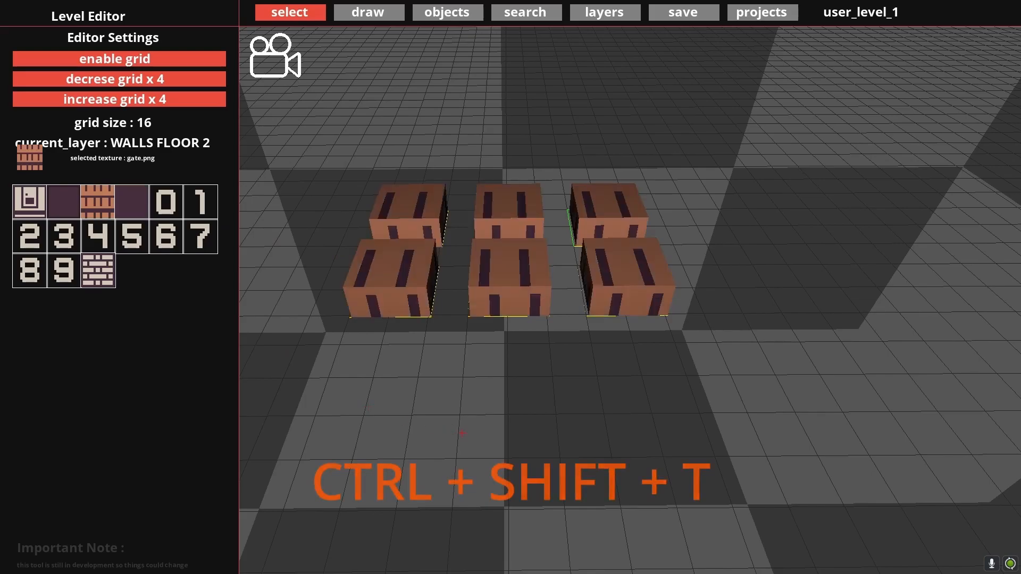
click(30, 202)
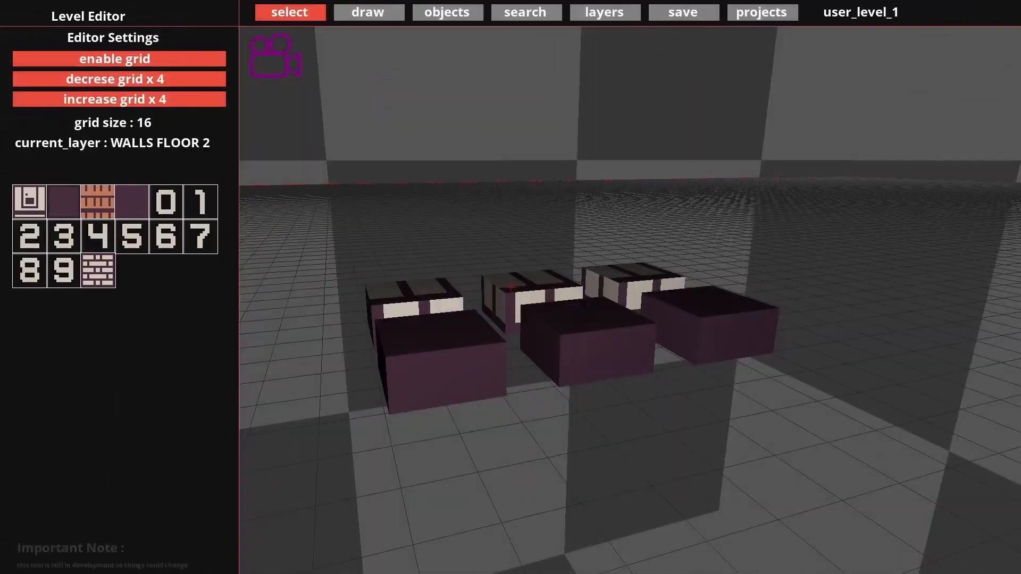
Browse the search instance list filtered to oKey objects, then select the checkered box and delete it
click(520, 15)
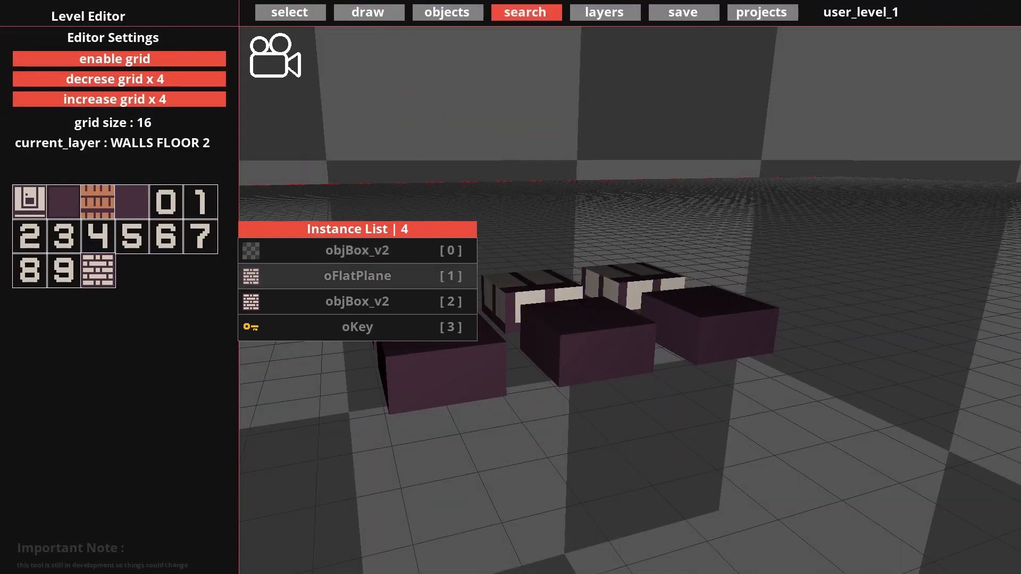
click(358, 327)
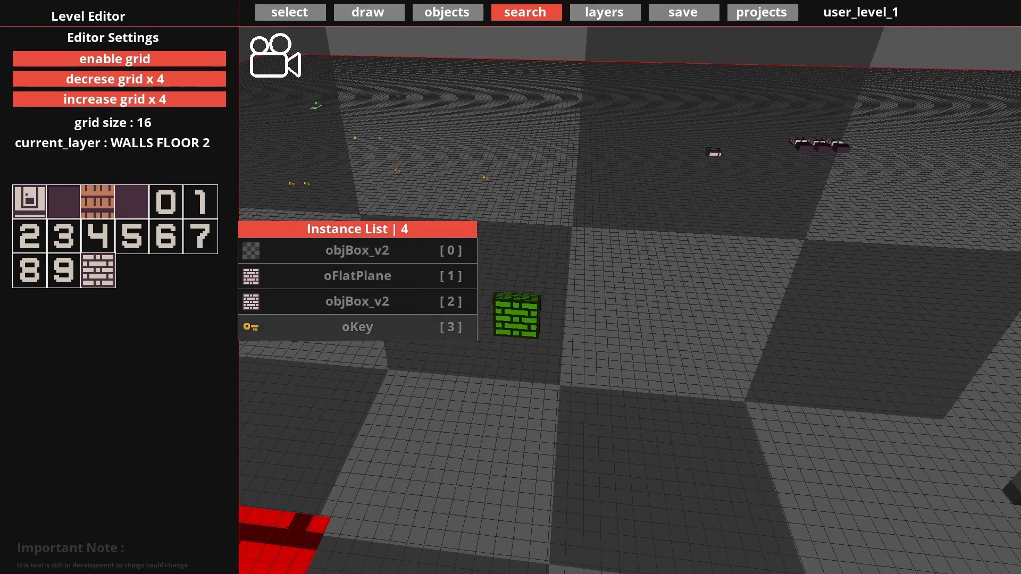
click(357, 327)
click(357, 251)
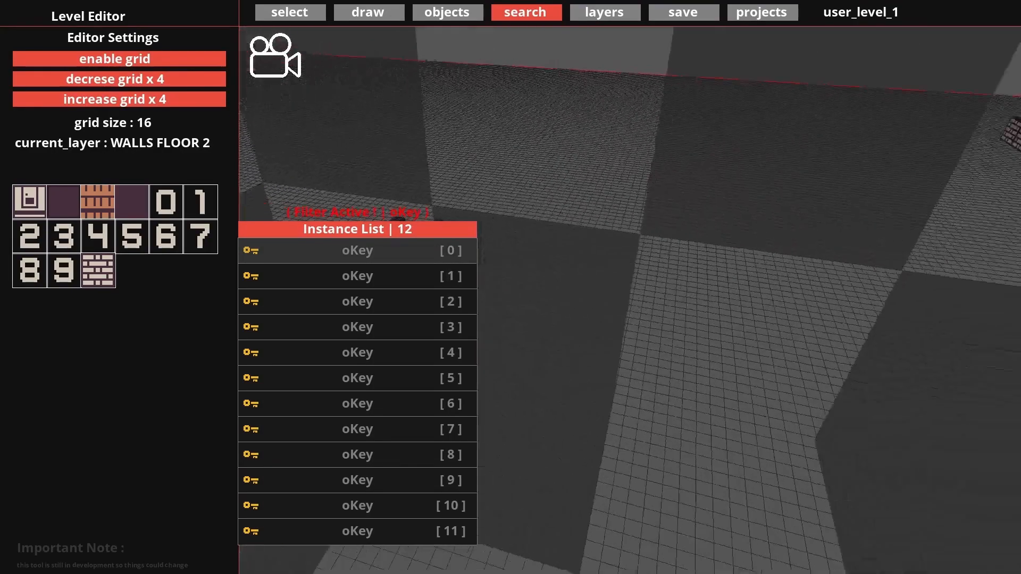
click(358, 276)
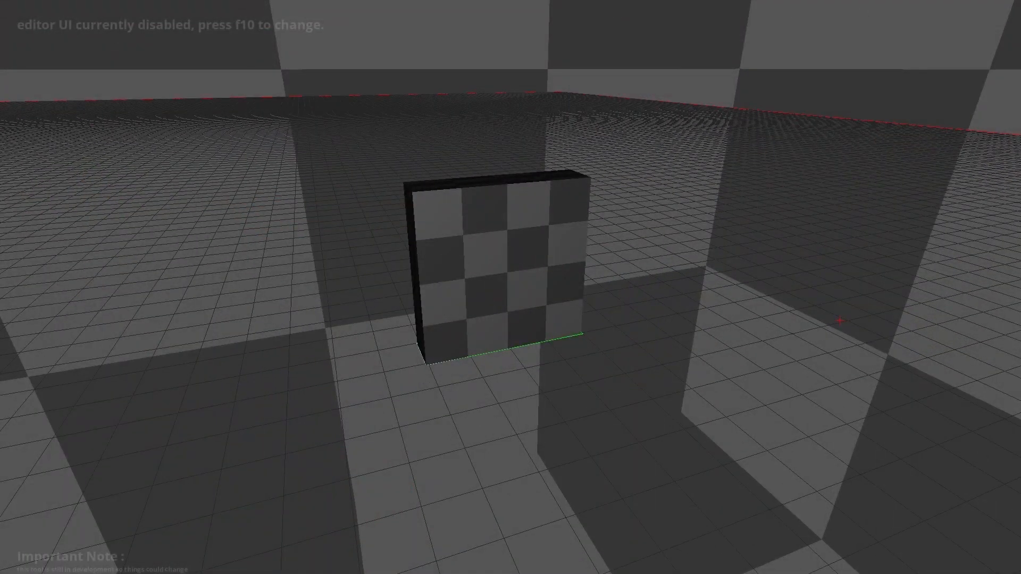
click(503, 343)
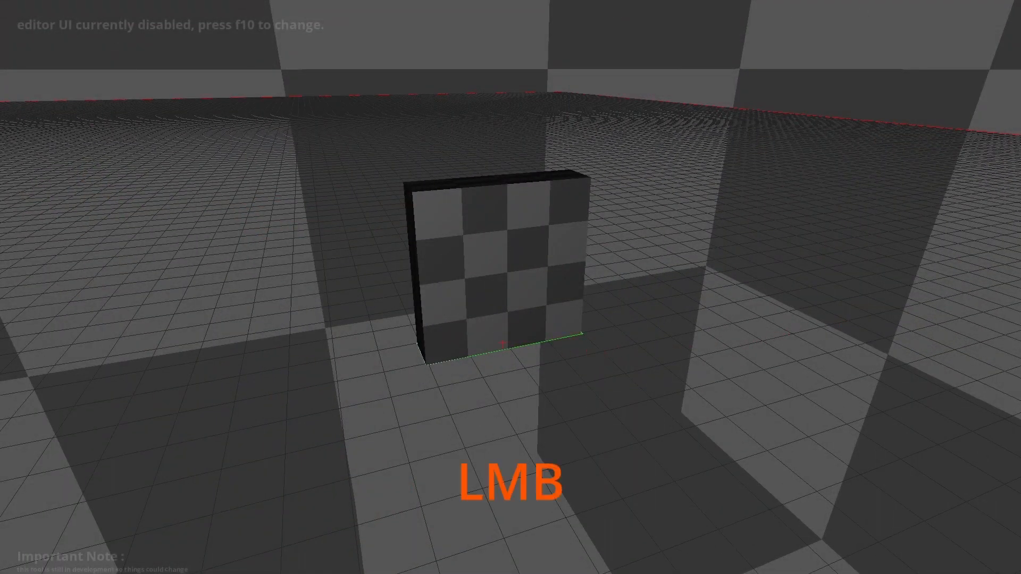
key(Delete)
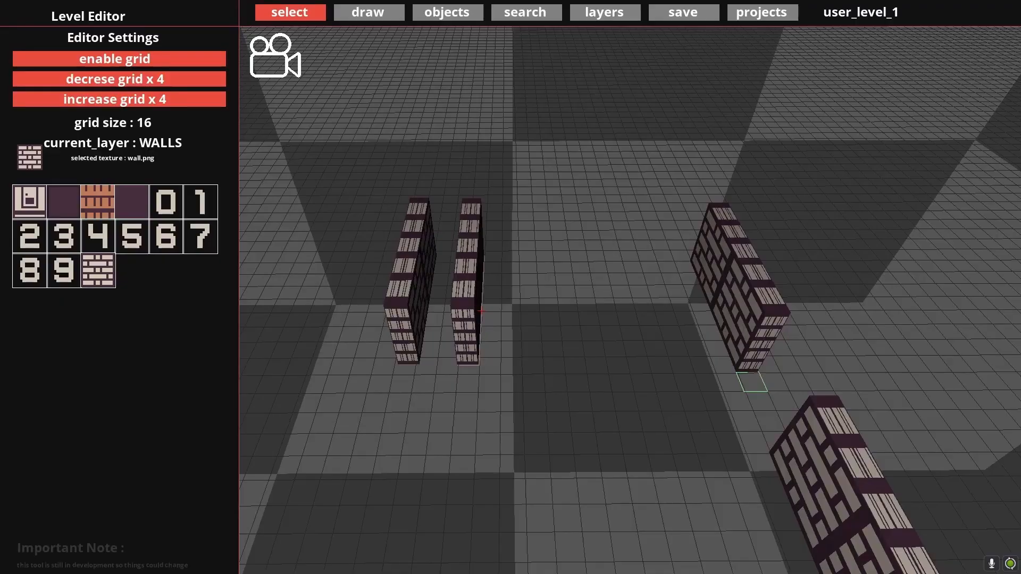
Review the Game Logic documentation and orbit around the finished walled level
drag(468, 298, 632, 257)
middle_drag(631, 256, 745, 287)
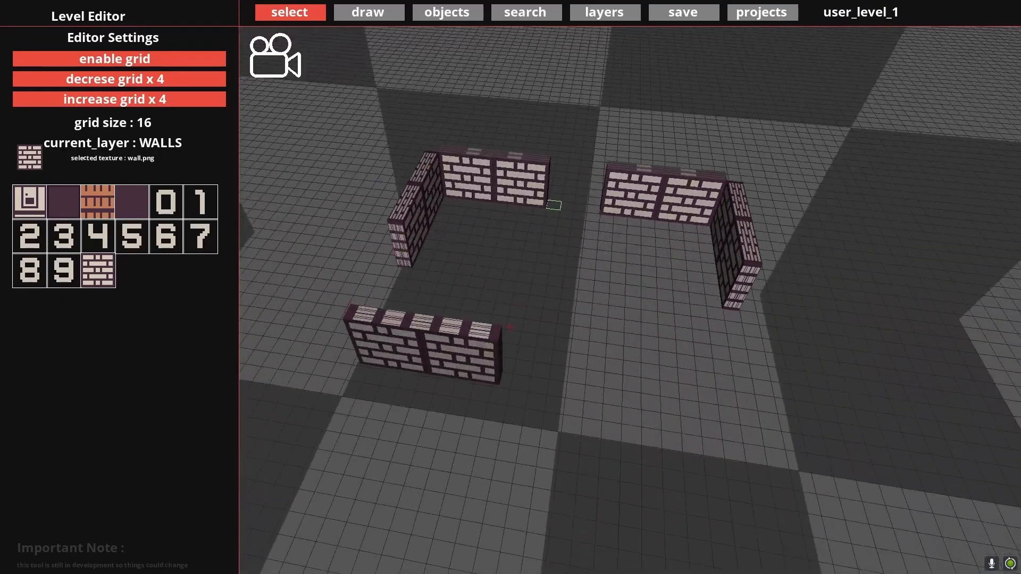
drag(431, 362, 547, 301)
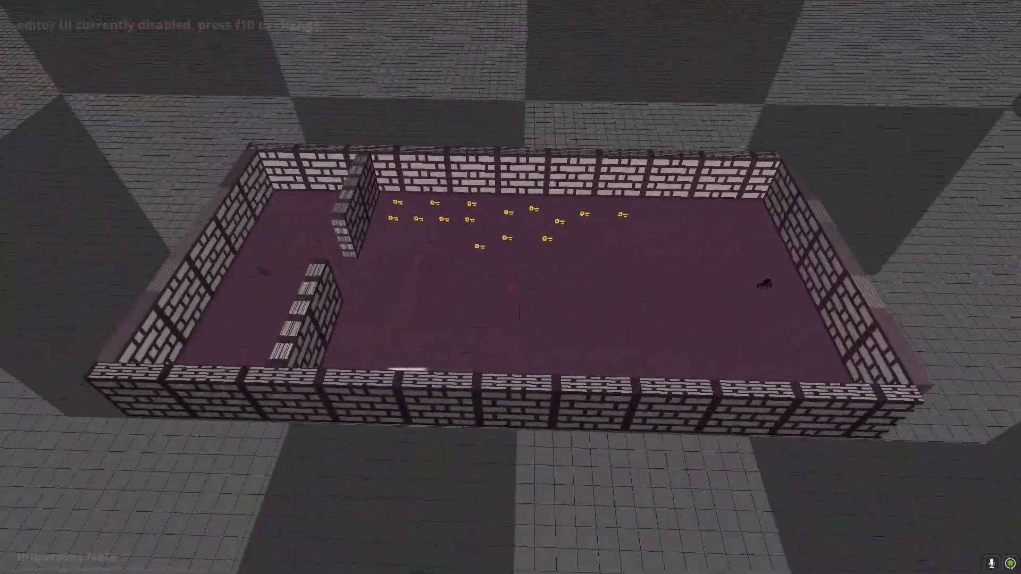
key(a)
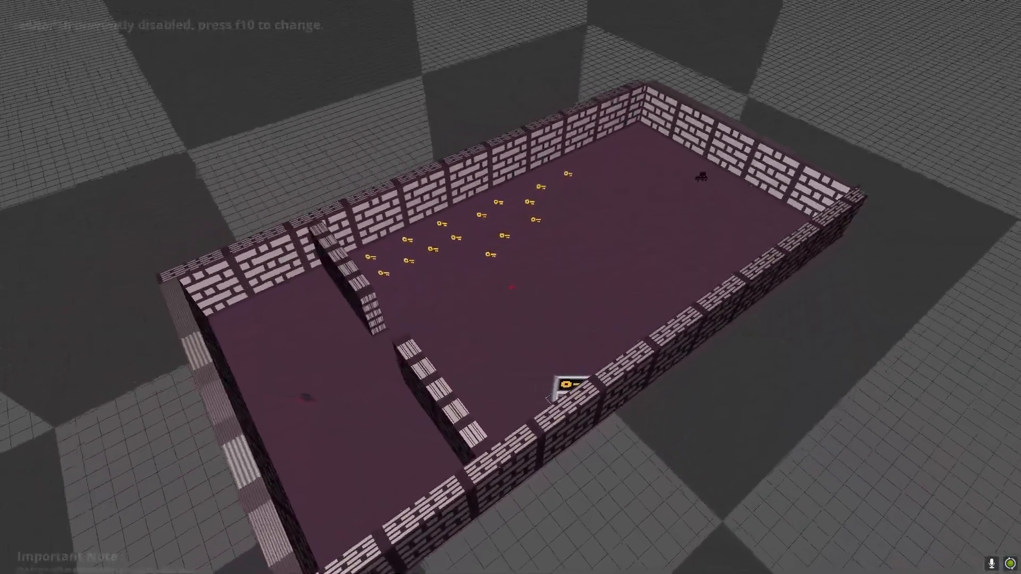
key(a)
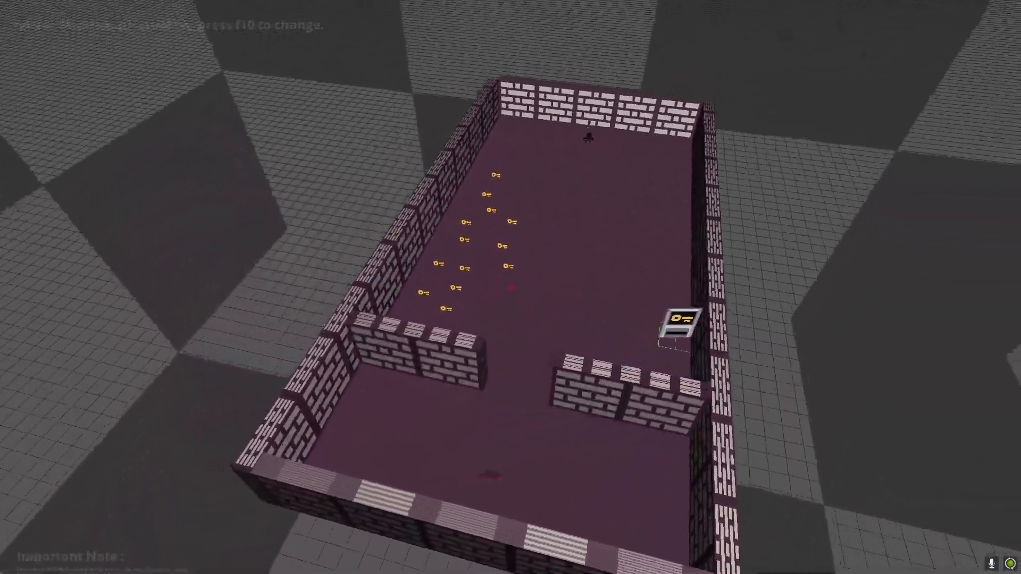
key(a)
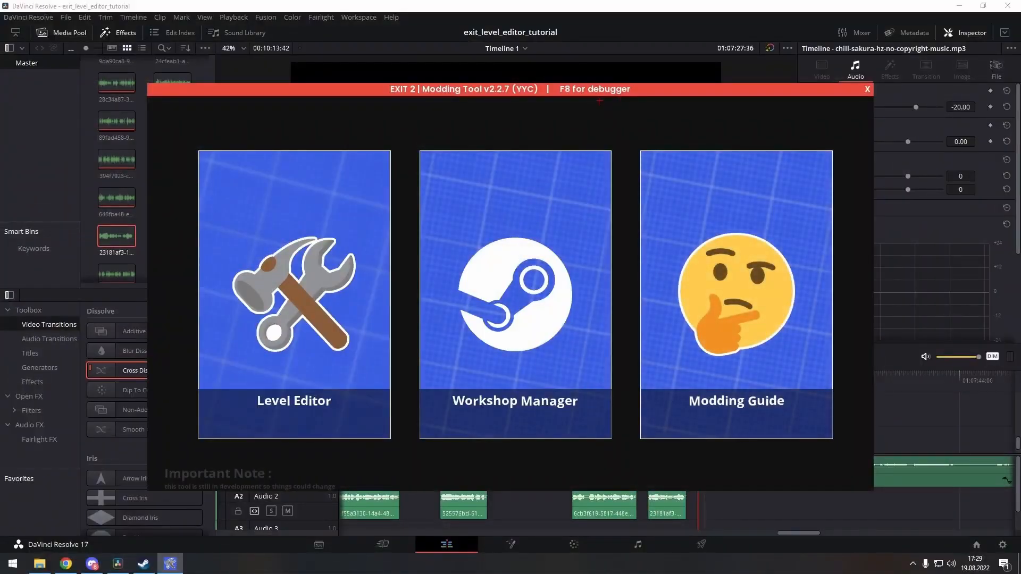
Create a new mod in the Workshop Manager and select the user_content_1 mod
click(551, 189)
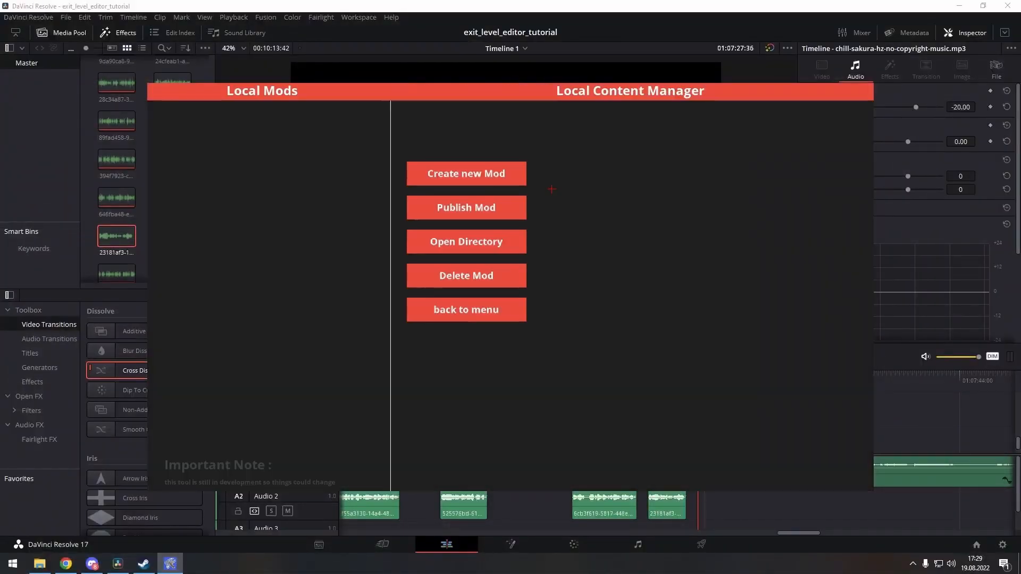
click(458, 174)
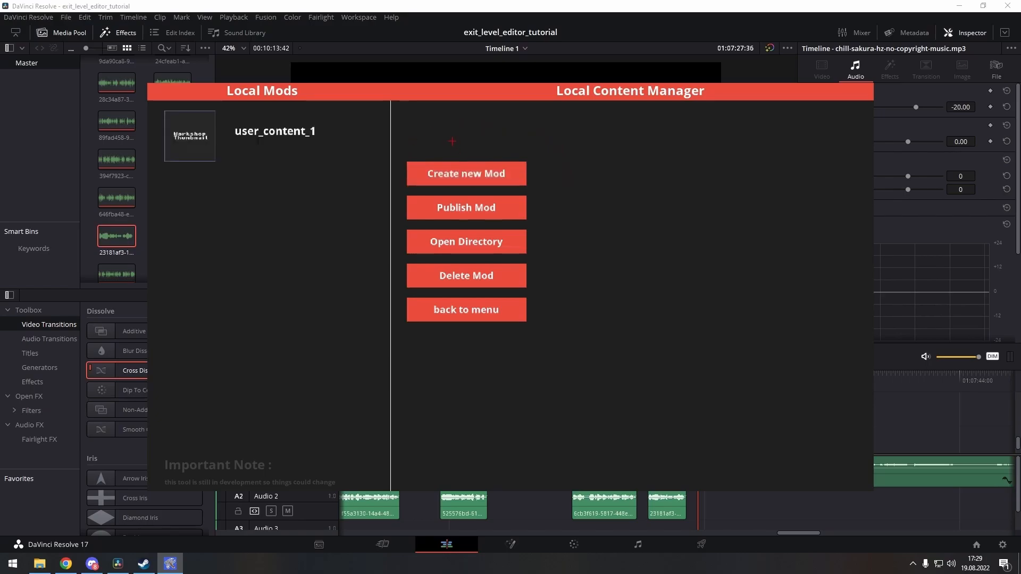
click(228, 139)
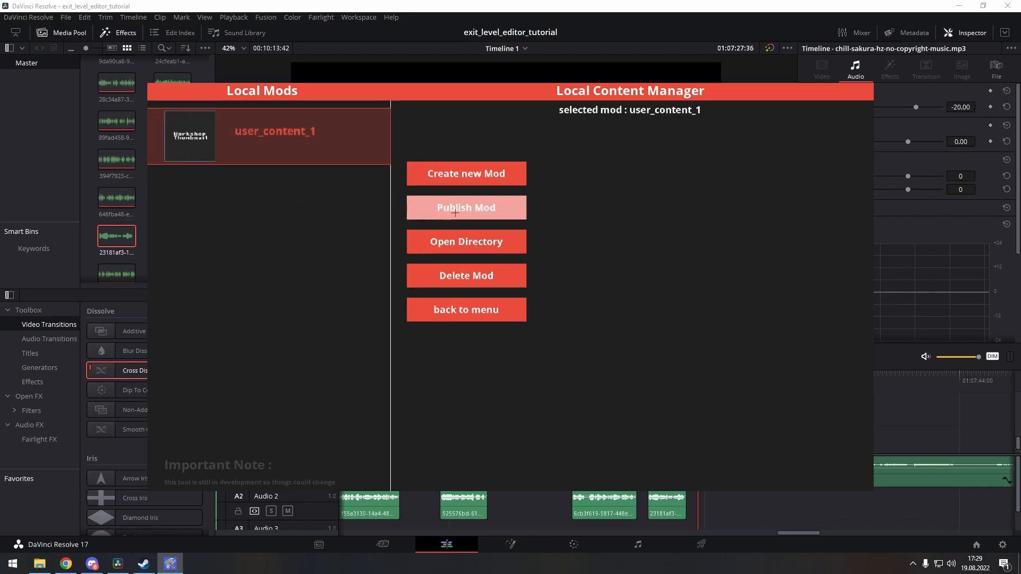
Open the directories of the user_content_1 mod and the user_level_1 level
click(488, 240)
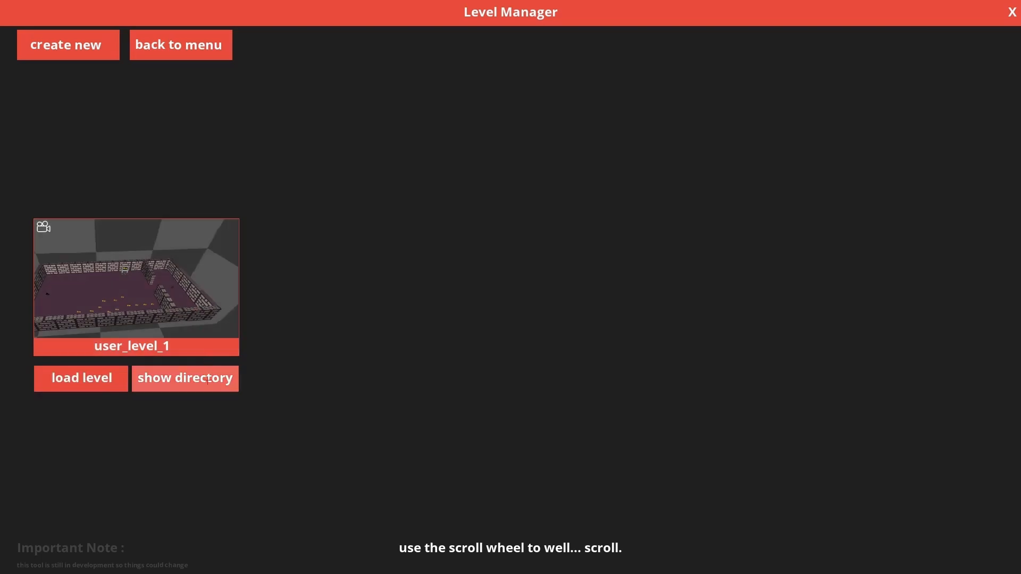
click(216, 383)
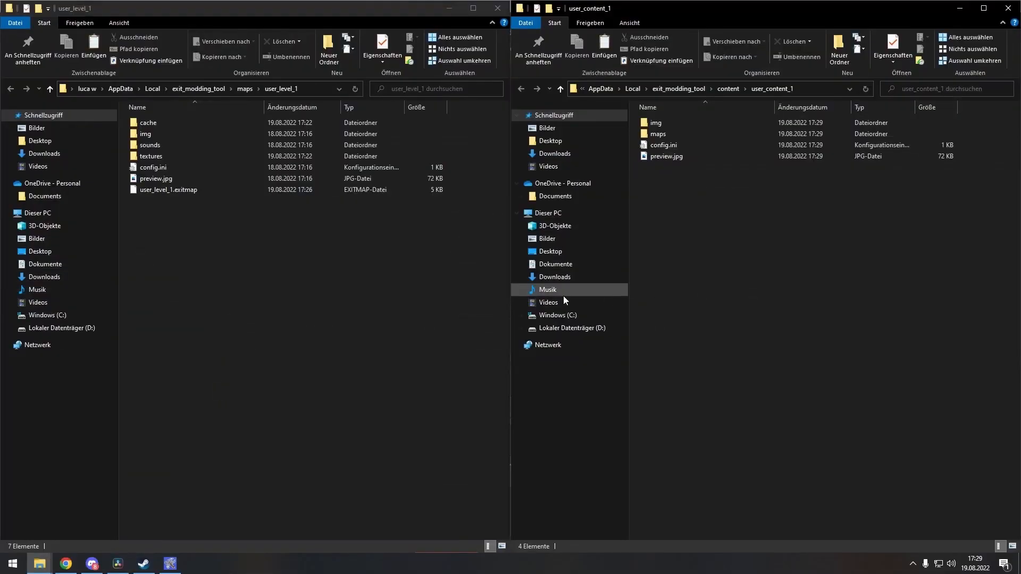
Select the level's sounds and textures folders, config.ini and user_level_1.exitmap, and copy them
click(152, 193)
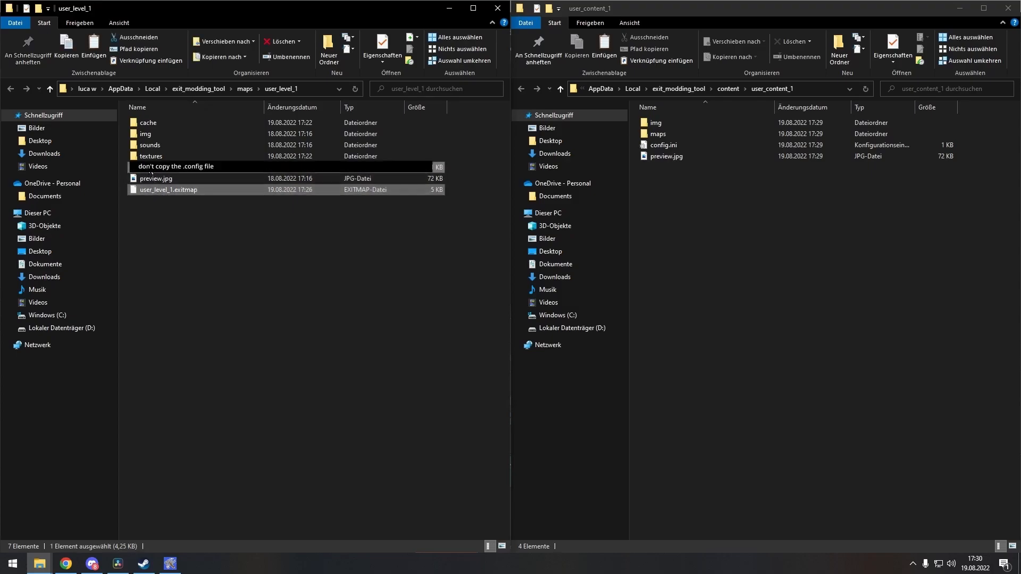
ctrl+click(152, 168)
ctrl+click(152, 157)
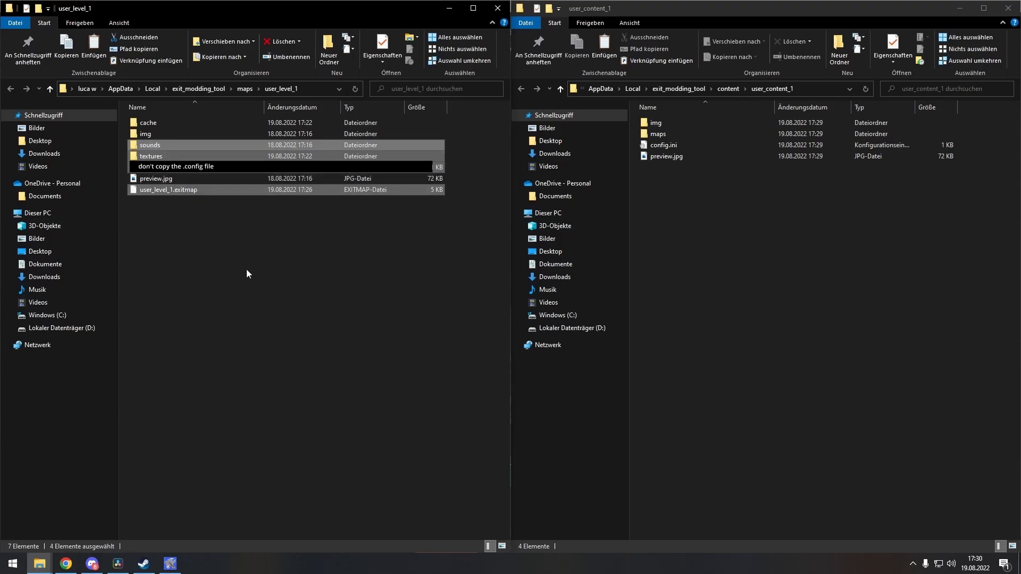
key(ctrl+c)
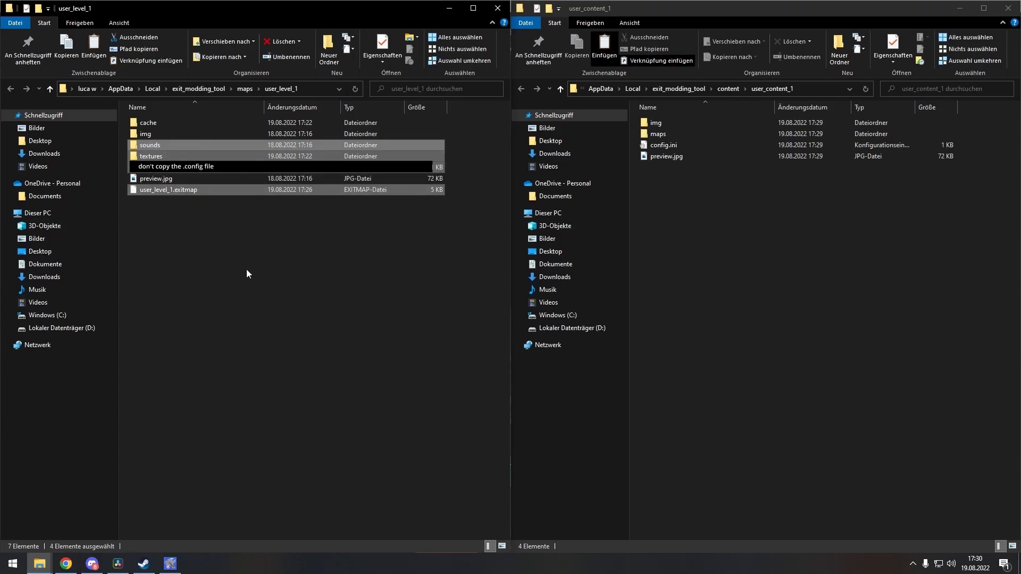
Inside the mod's maps folder, create a new folder named my_first_level
double_click(668, 135)
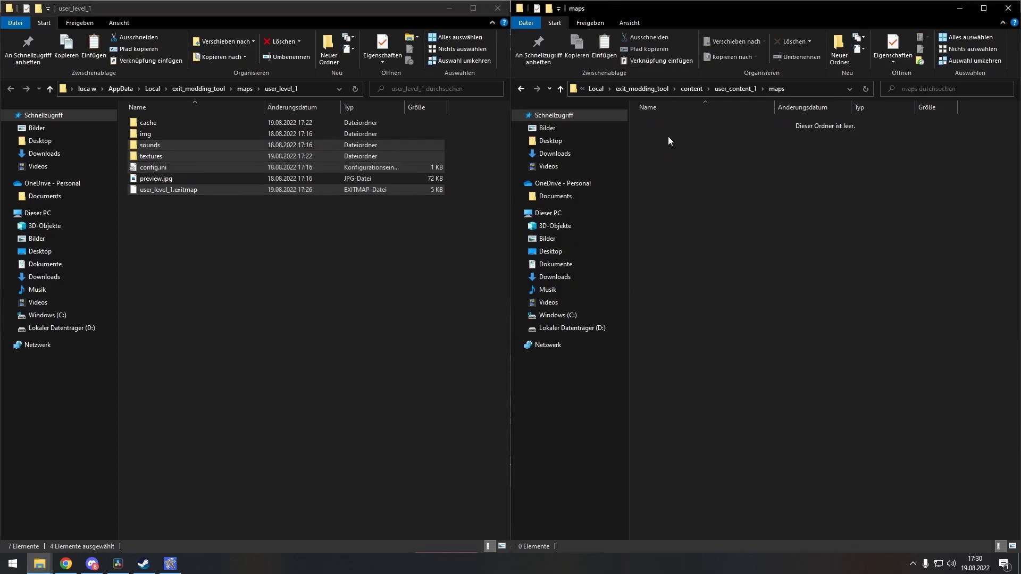
right_click(667, 164)
mouse_move(732, 304)
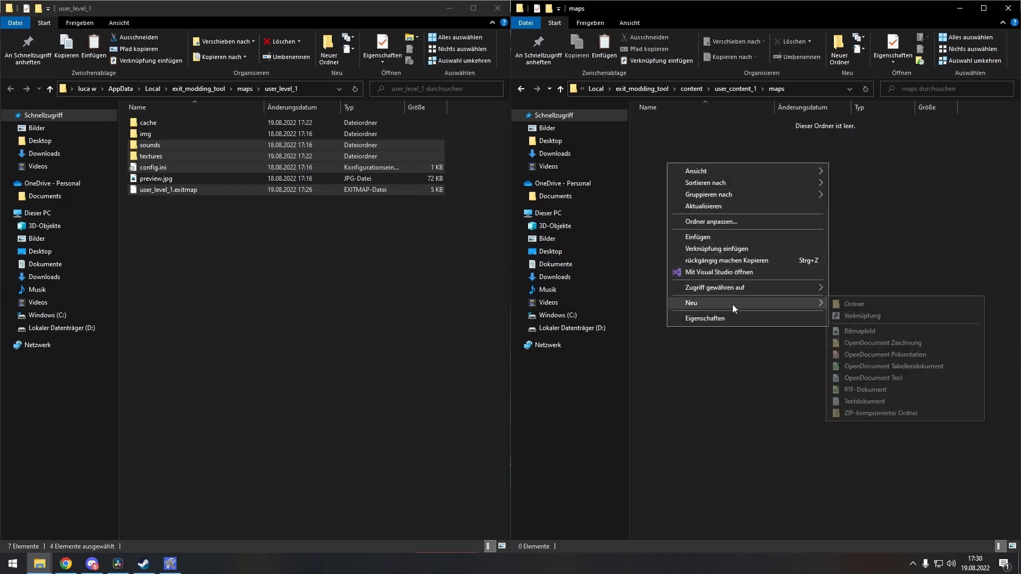
click(858, 308)
text(my)
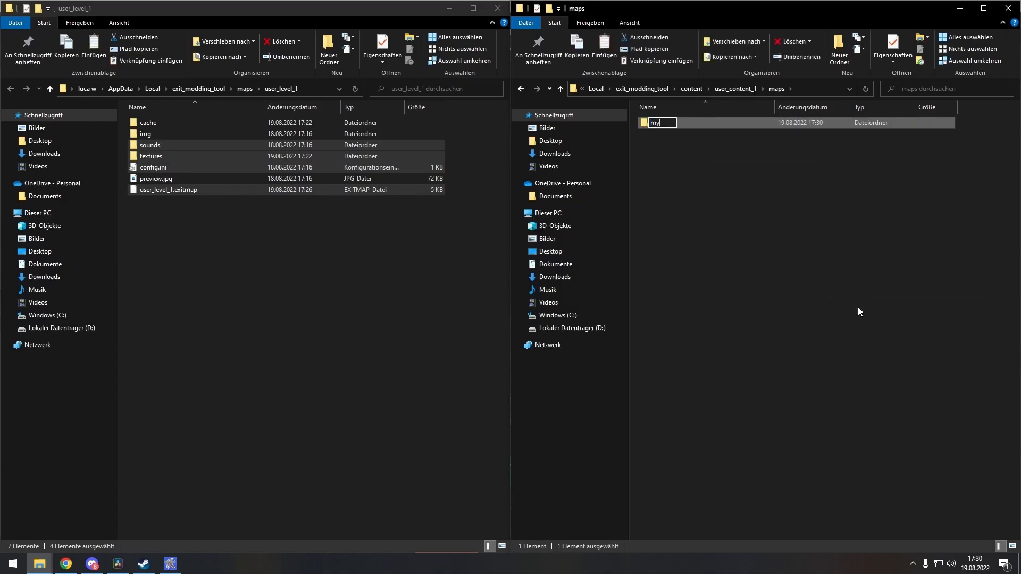
text(_first_level)
key(Return)
Open the my_first_level folder and paste the copied level files into it
double_click(690, 124)
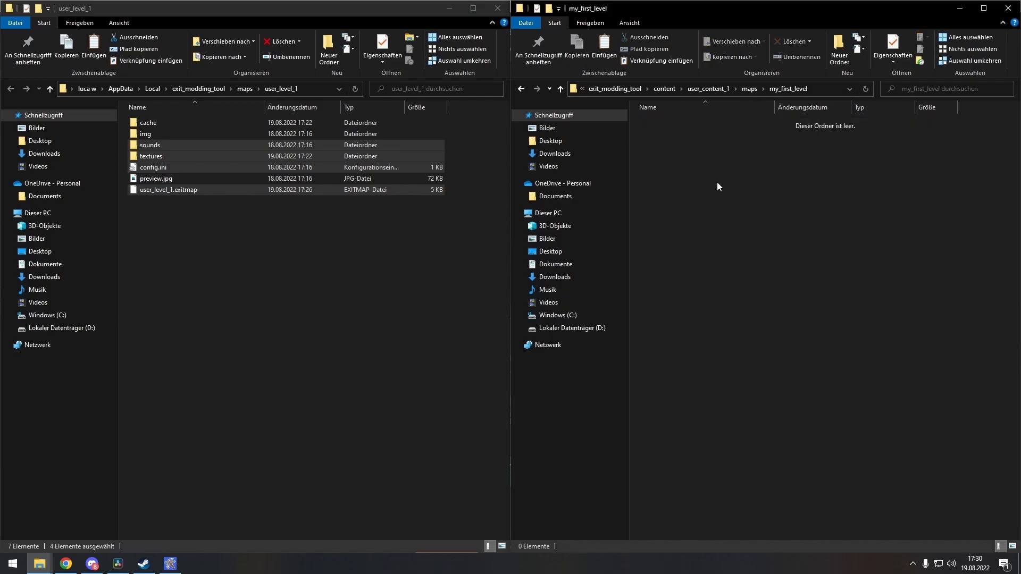
key(ctrl+v)
click(728, 235)
Rename the copied level file to my_first_level.exitmap
click(687, 157)
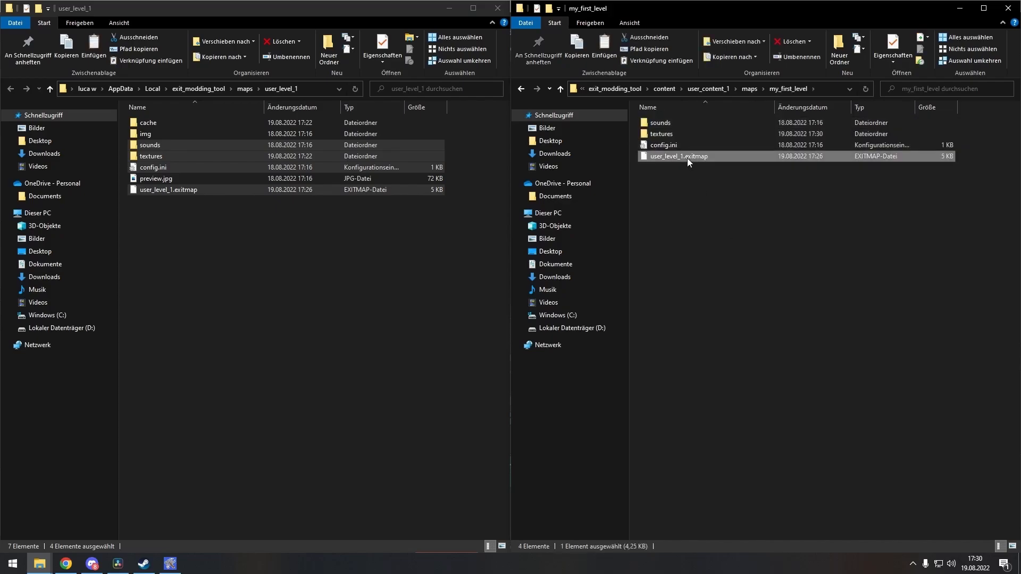
click(687, 157)
text(my_fi)
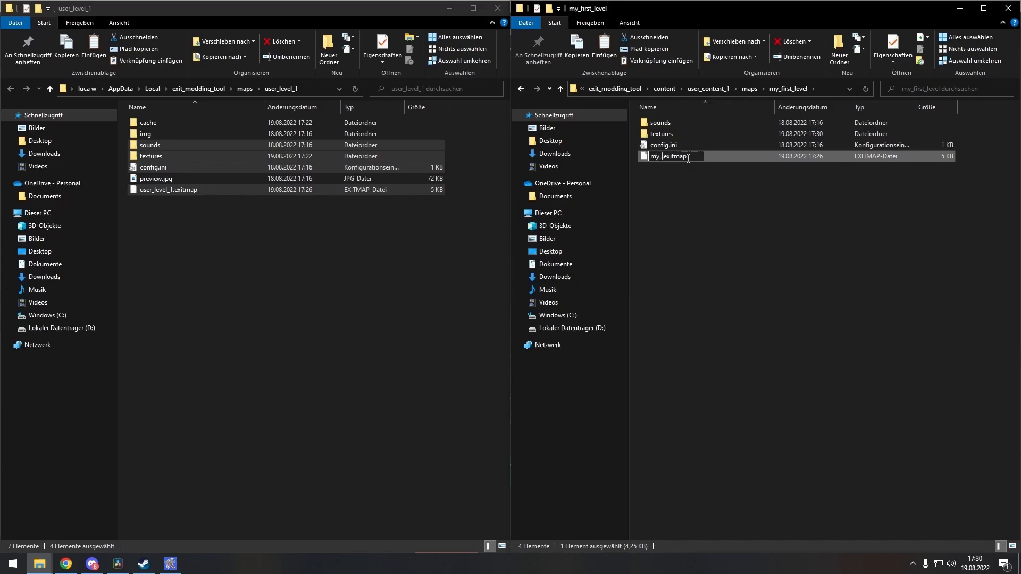
text(rst_level)
key(Return)
click(704, 203)
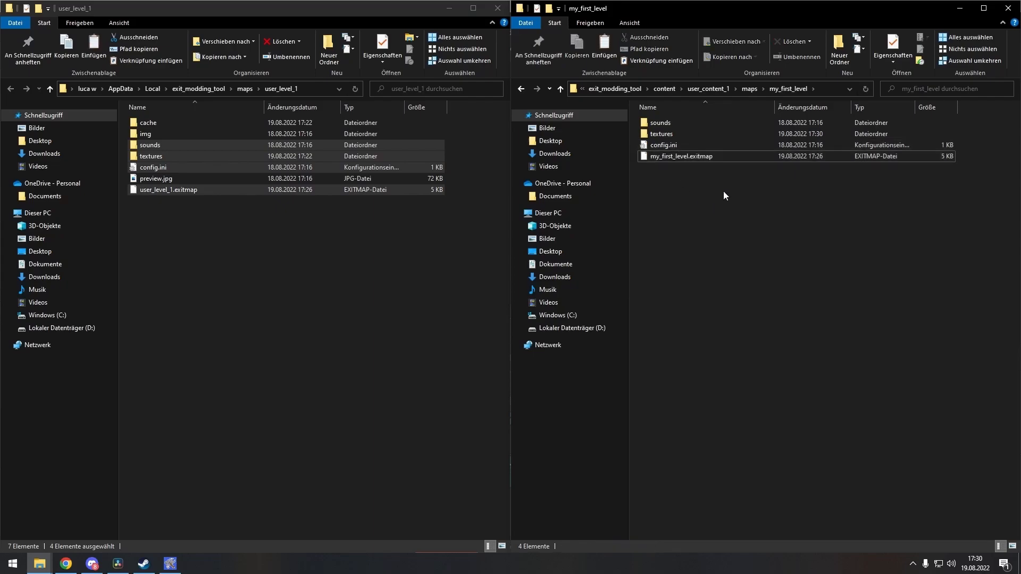
In config.ini, set the mod name to My First Level and the description to my first map I made for testing
click(751, 87)
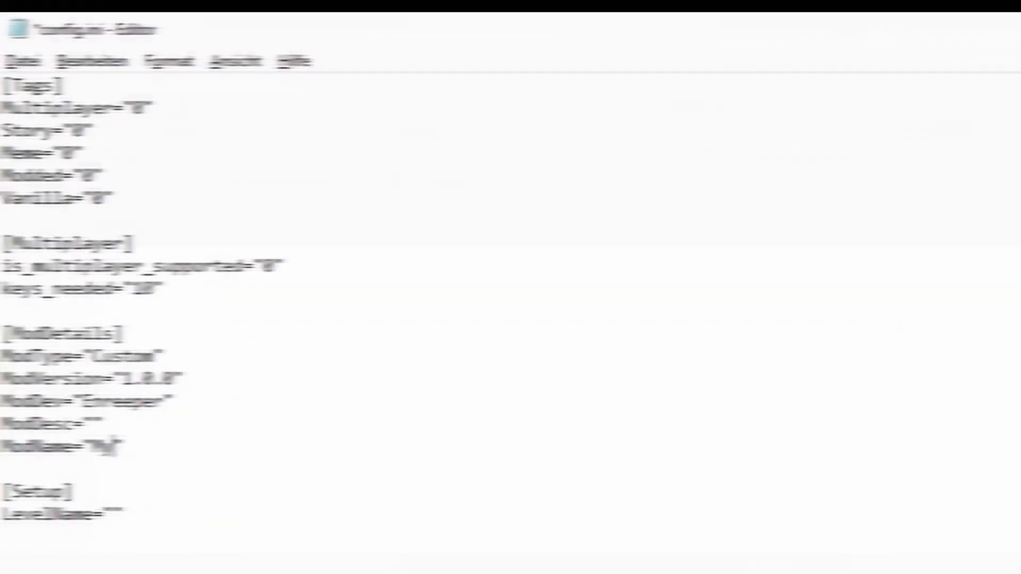
text(First Level)
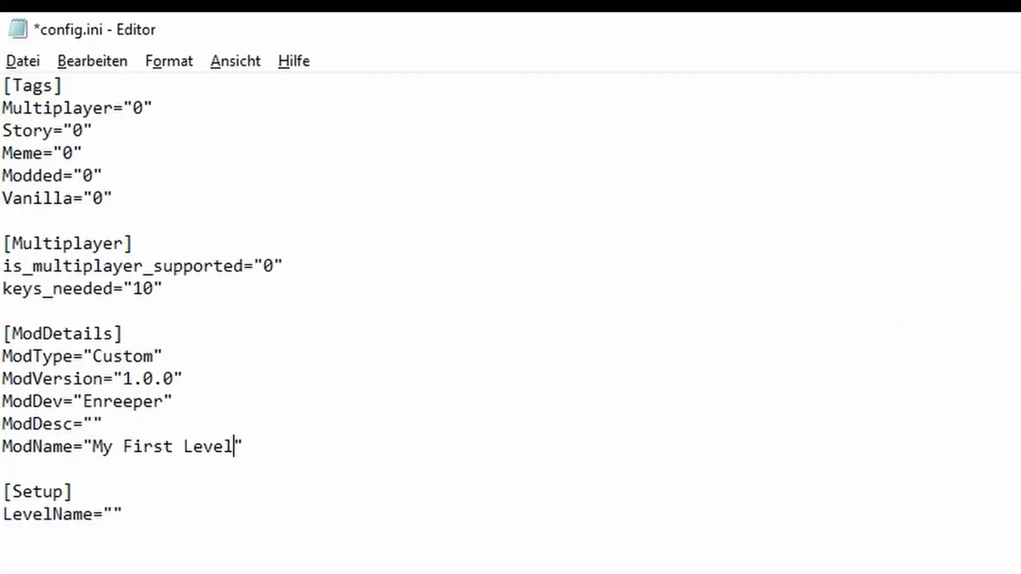
click(95, 424)
text(my first map I)
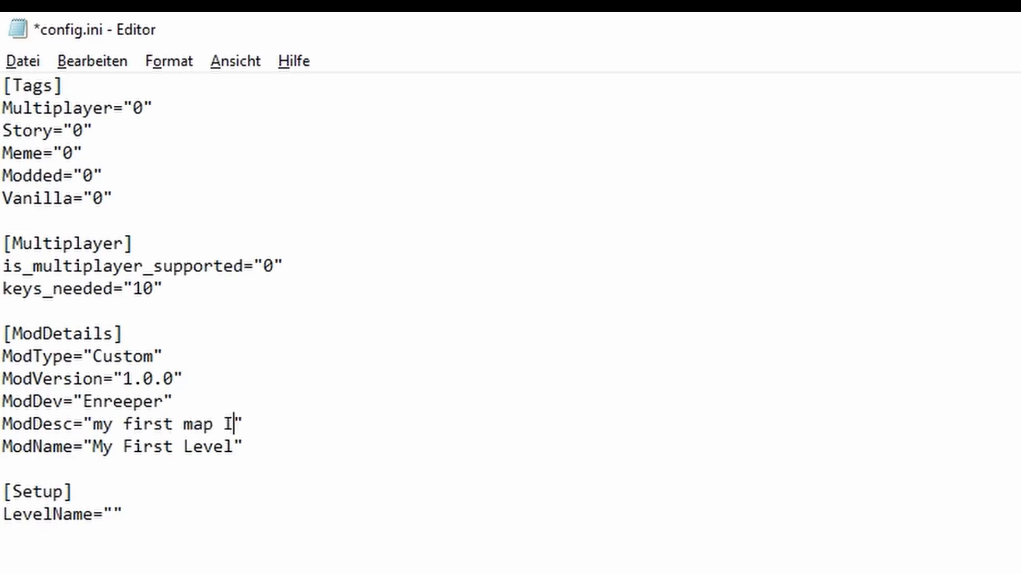
text( made f)
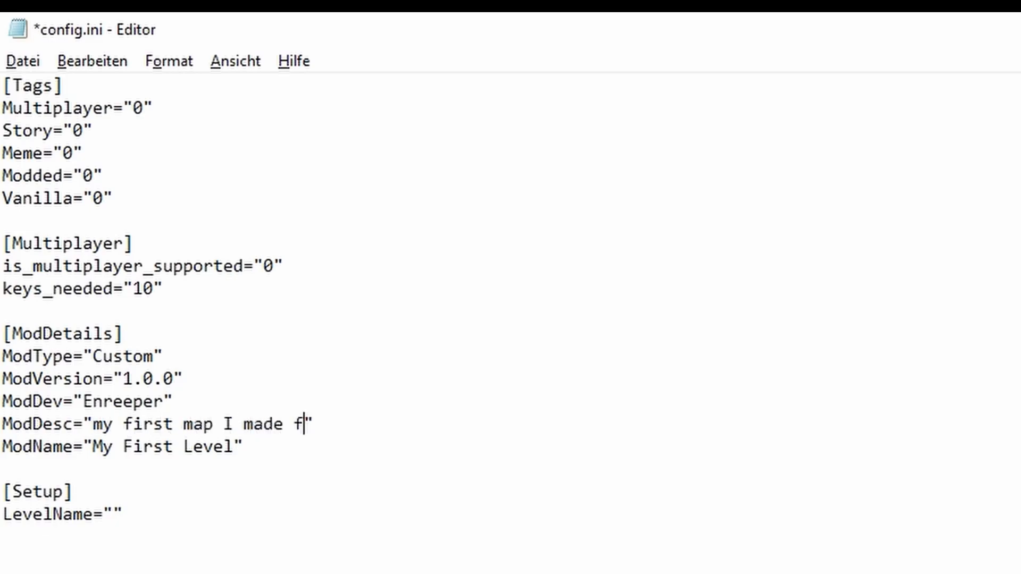
text(or testing)
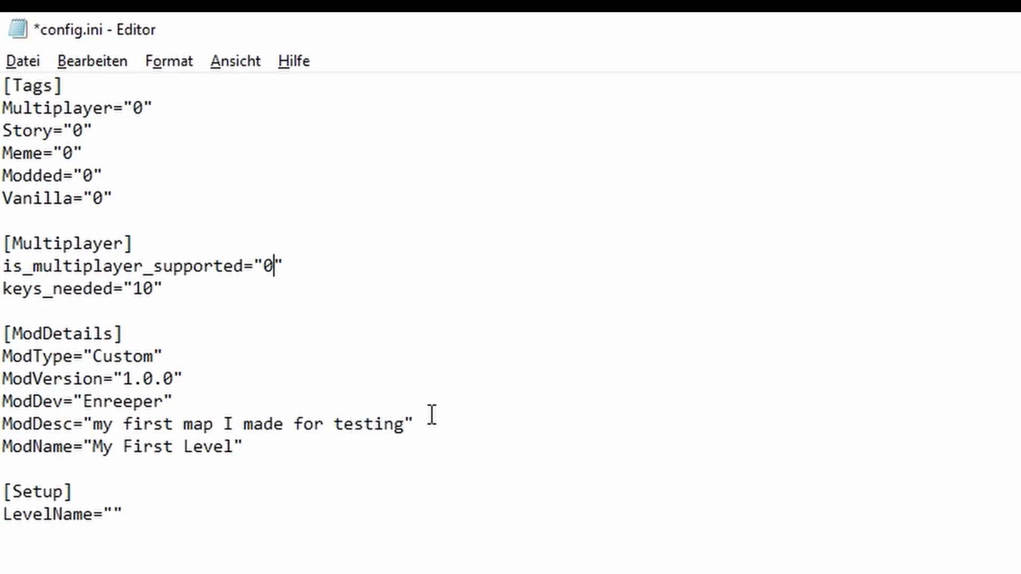
Set is_multiplayer_supported to 1 and save the config file
key(BackSpace)
text(1)
key(ctrl+s)
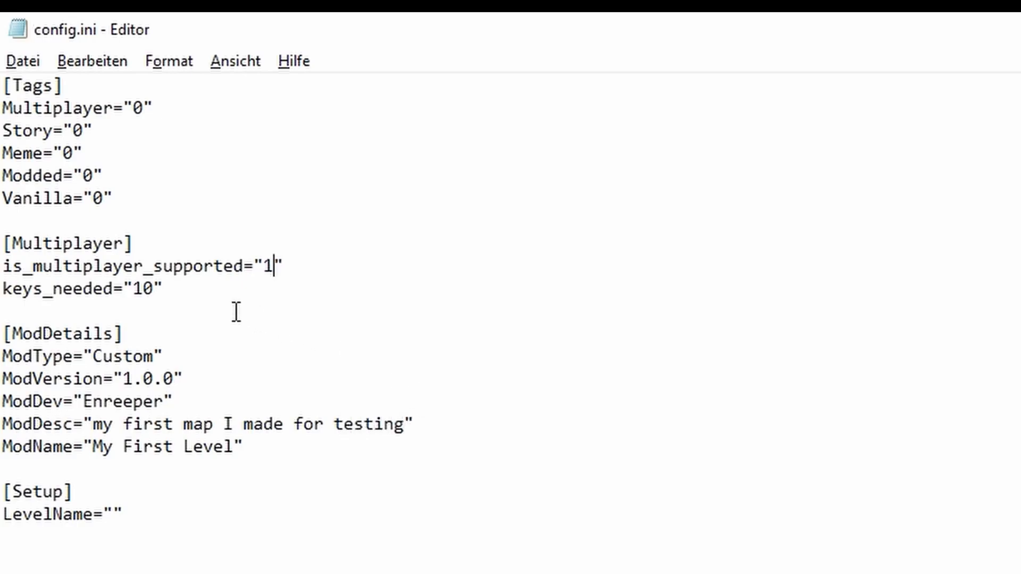
Set keys_needed to 8 and save the config file
click(230, 289)
key(BackSpace)
key(BackSpace)
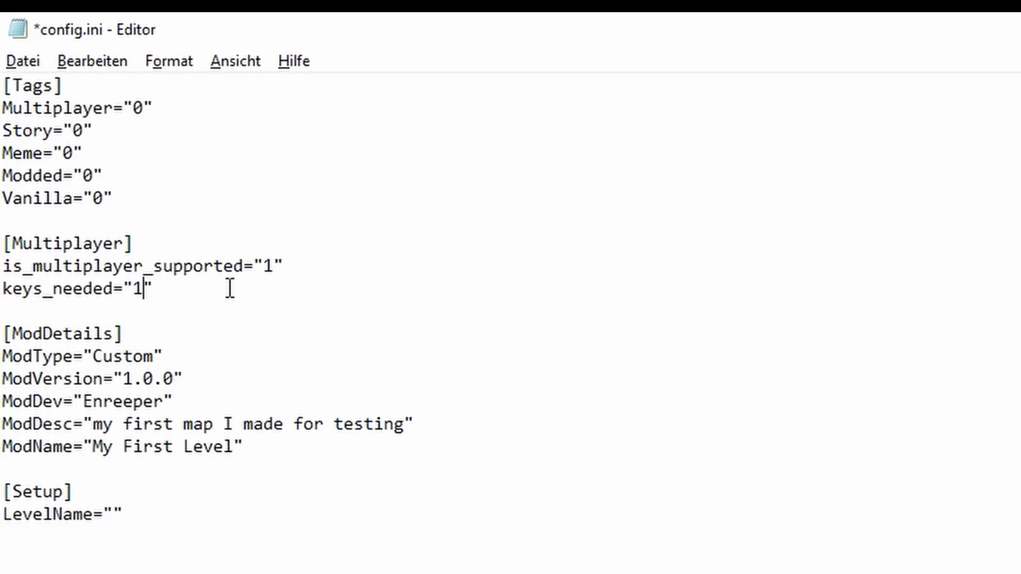
text(8)
key(ctrl+s)
Set the LevelName entry to my_first_level
click(228, 289)
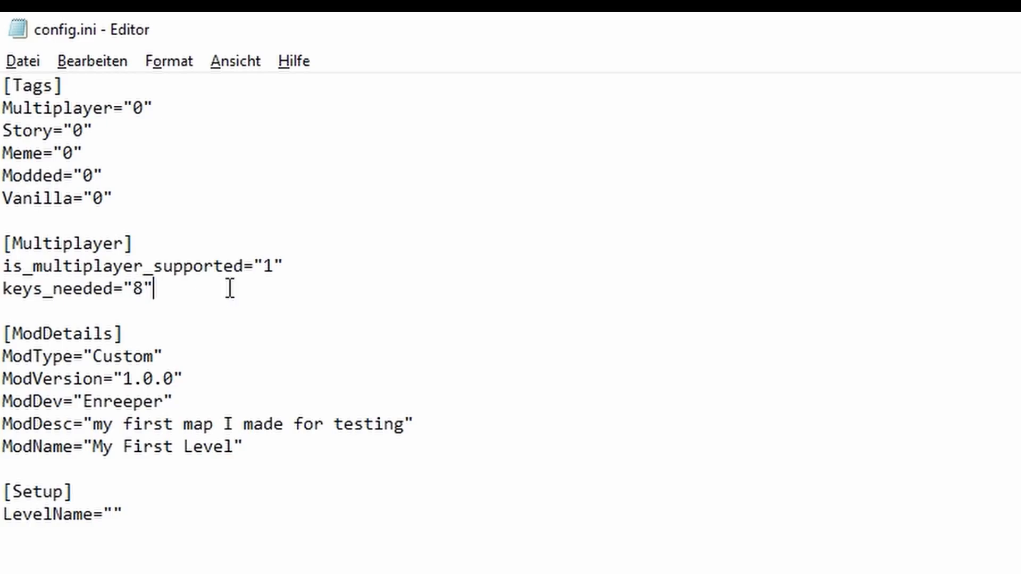
click(117, 513)
text(my_)
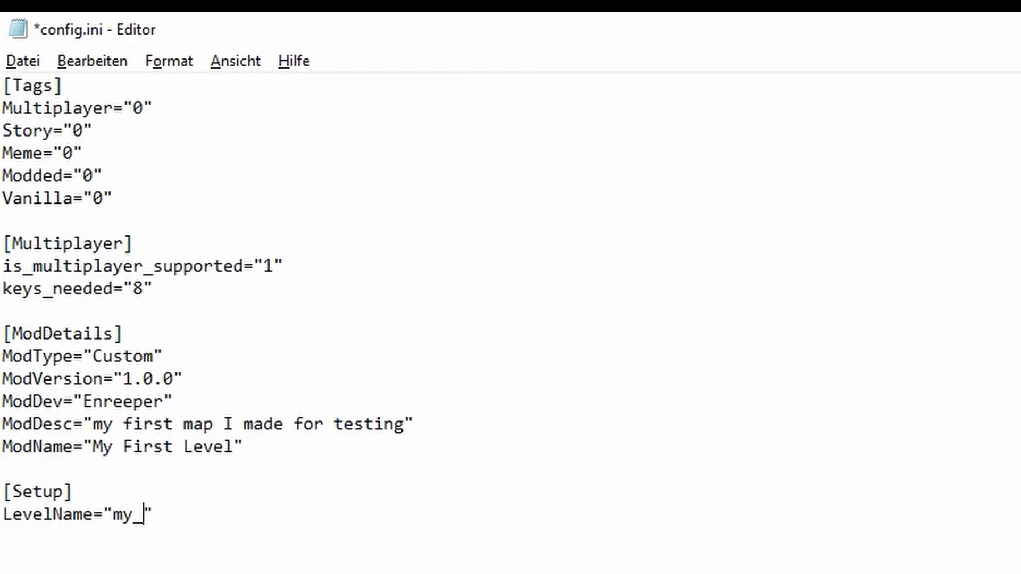
text(first)
key(BackSpace)
text(rst_lev)
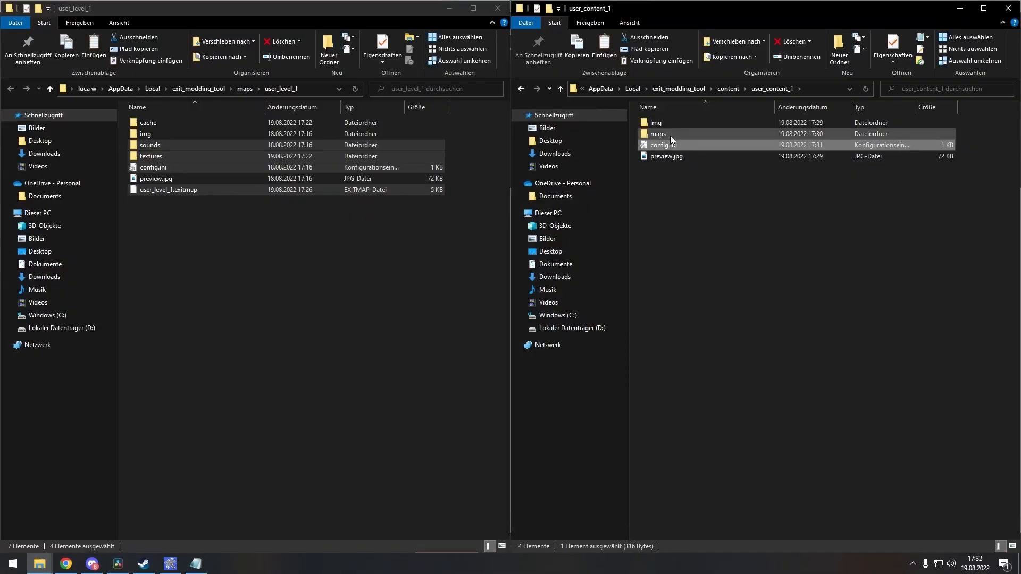
Paste the edited config.ini into the my_first_level folder, replacing the existing file
double_click(670, 135)
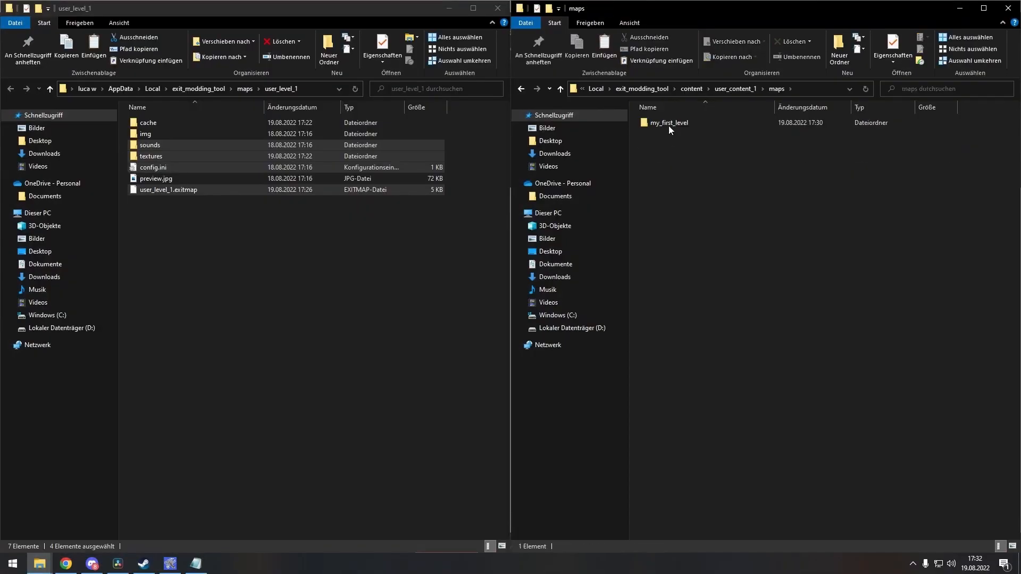
double_click(668, 125)
key(ctrl+v)
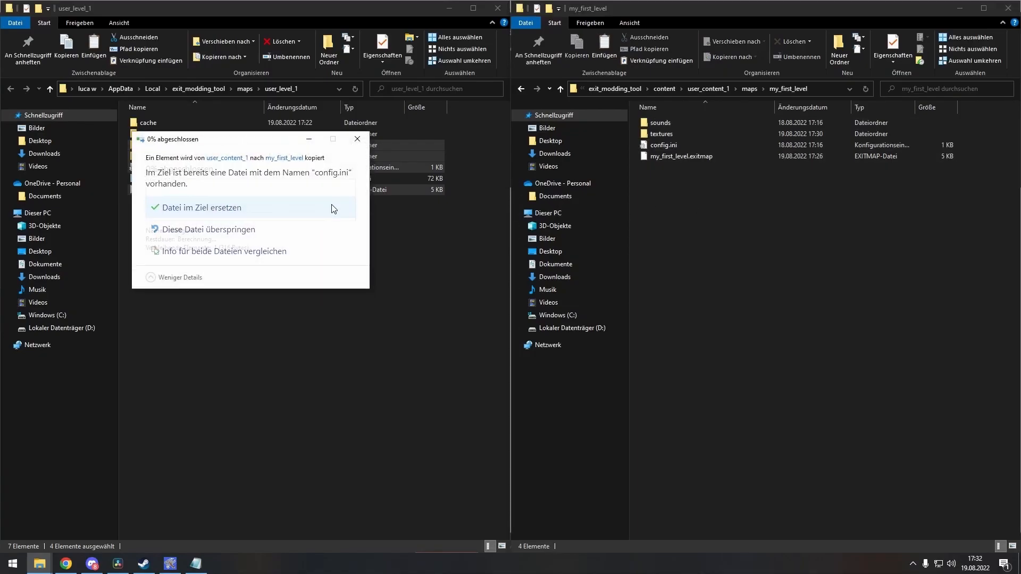
click(335, 206)
click(683, 228)
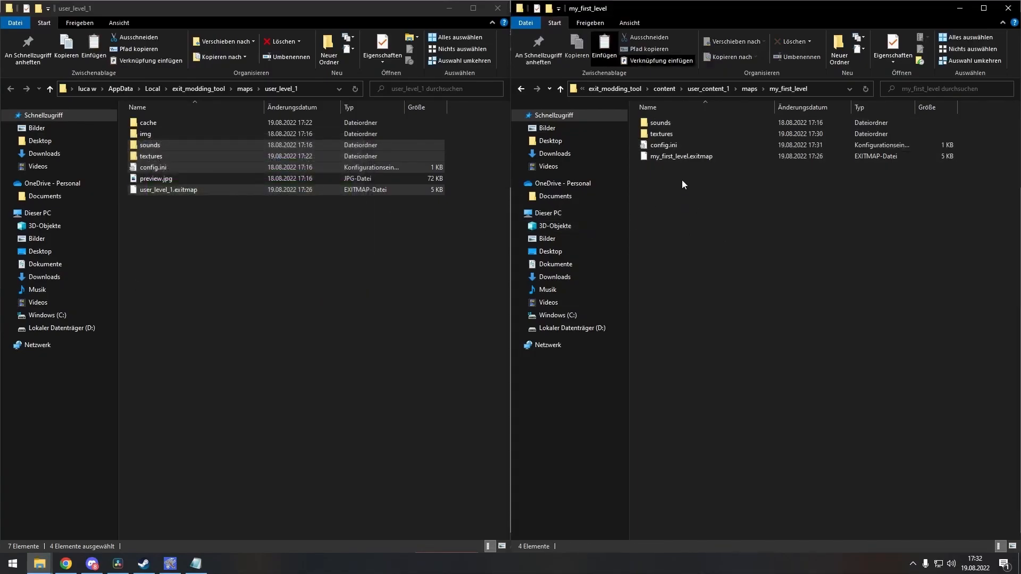
Open the level's config.ini to review its entries, then close it
double_click(684, 144)
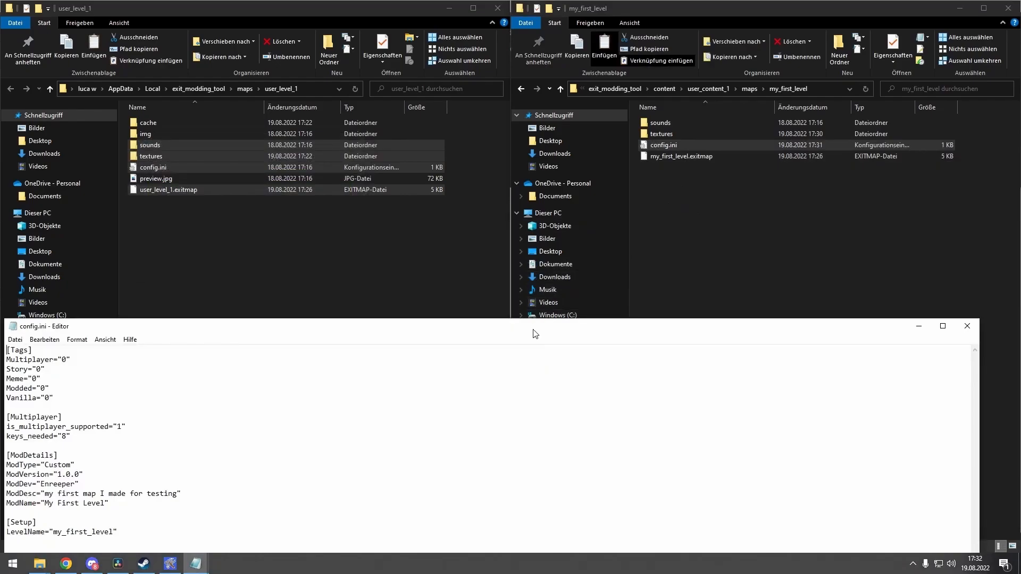
drag(533, 330, 553, 183)
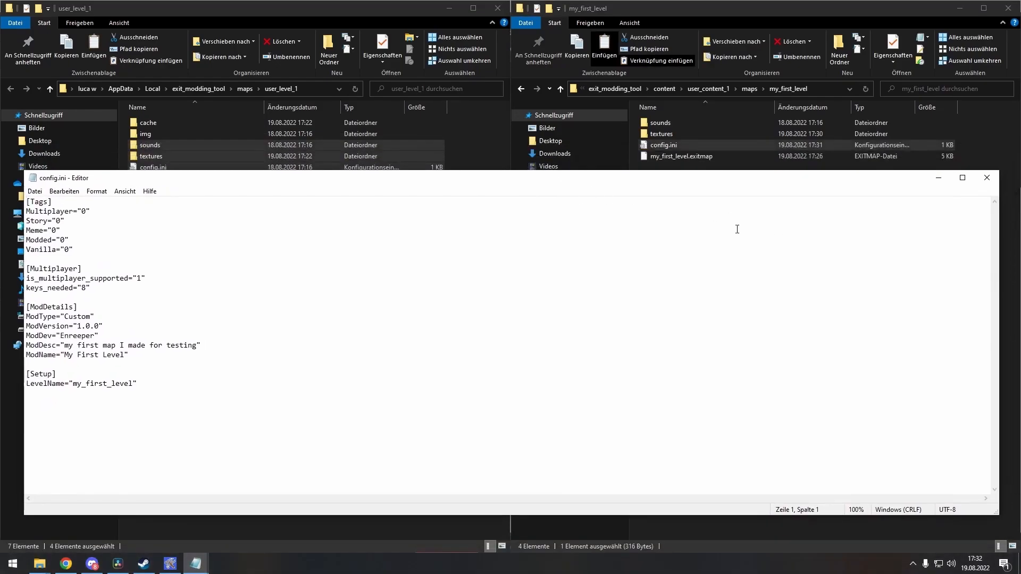
click(987, 177)
Publish the user_content_1 mod to the Workshop with visibility set to Friends Only, confirming the info message
click(813, 216)
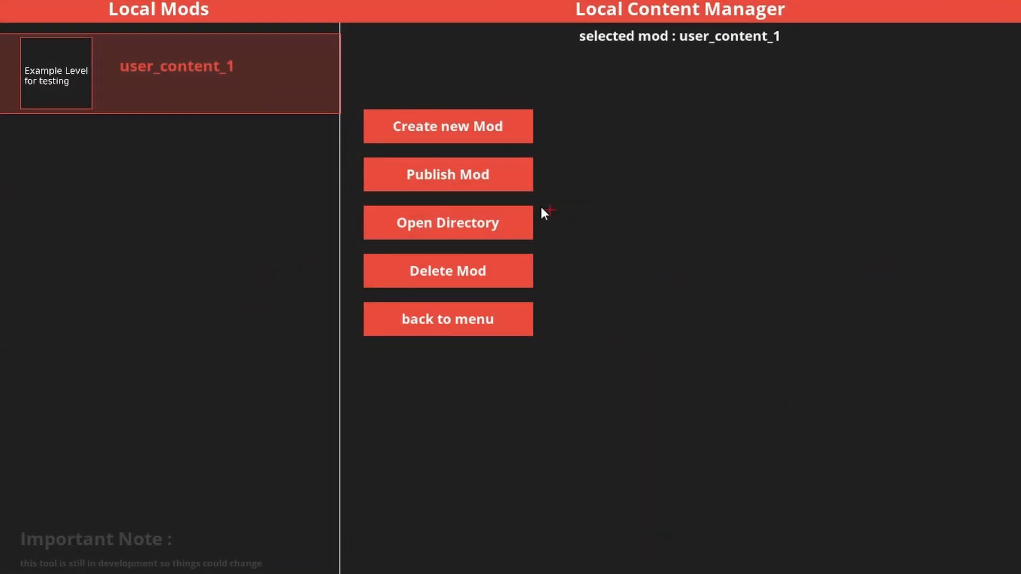
click(508, 189)
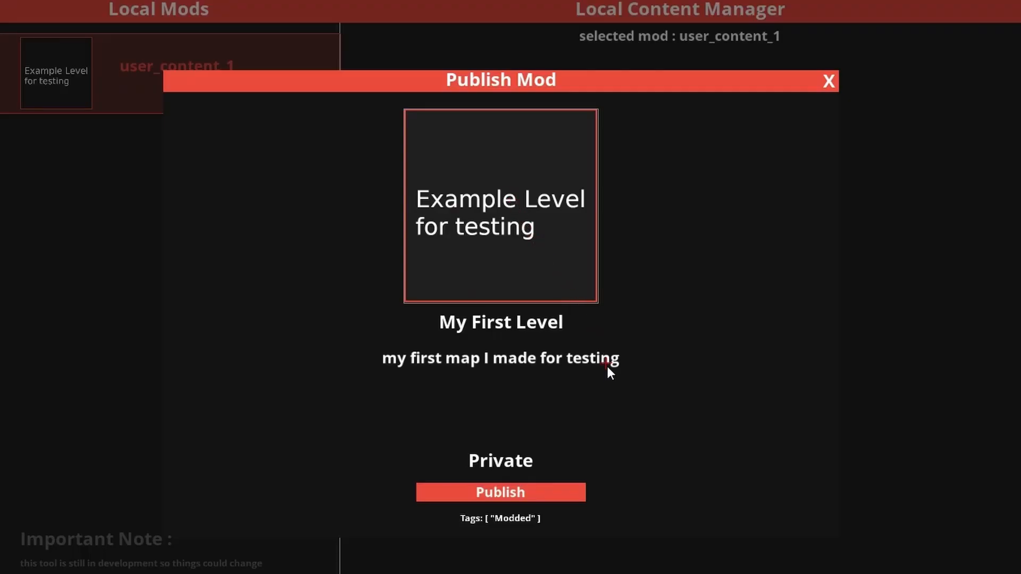
click(535, 462)
click(535, 461)
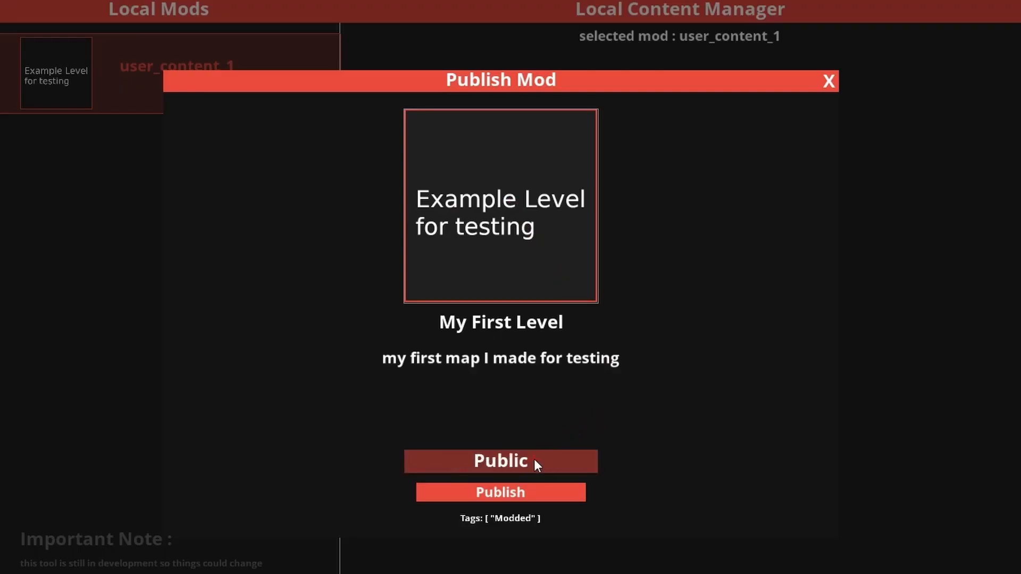
click(535, 461)
click(534, 461)
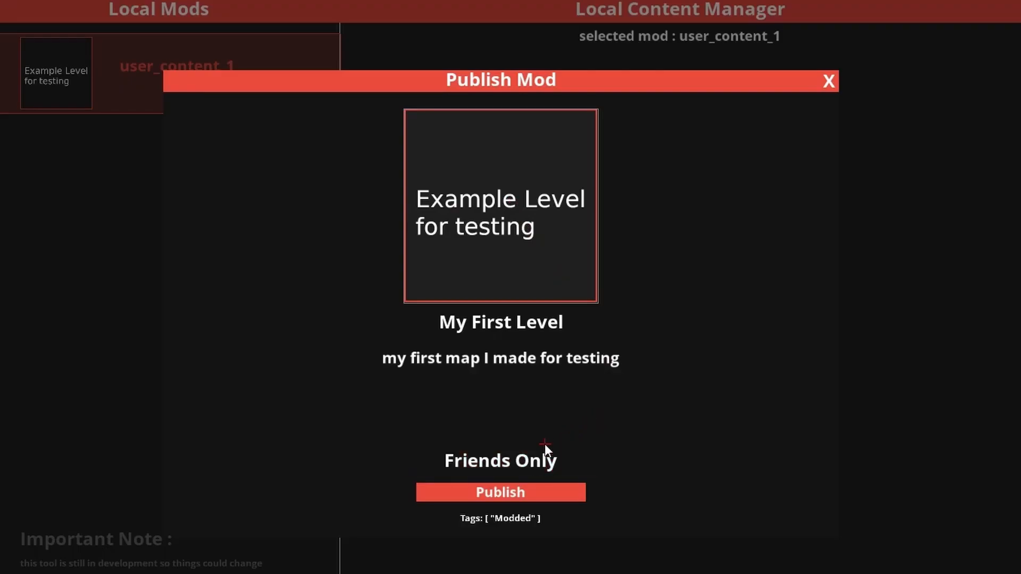
click(534, 496)
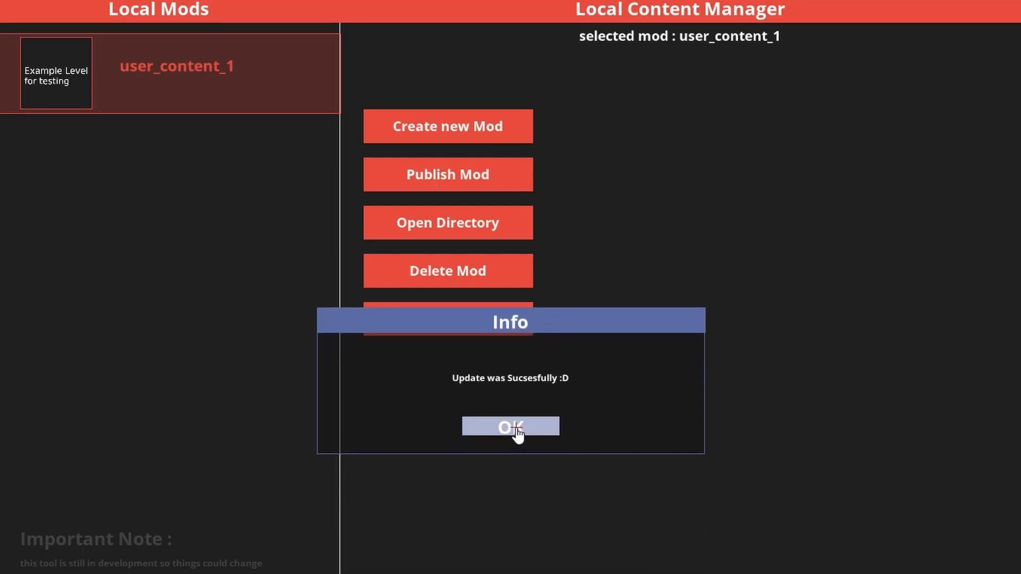
click(517, 431)
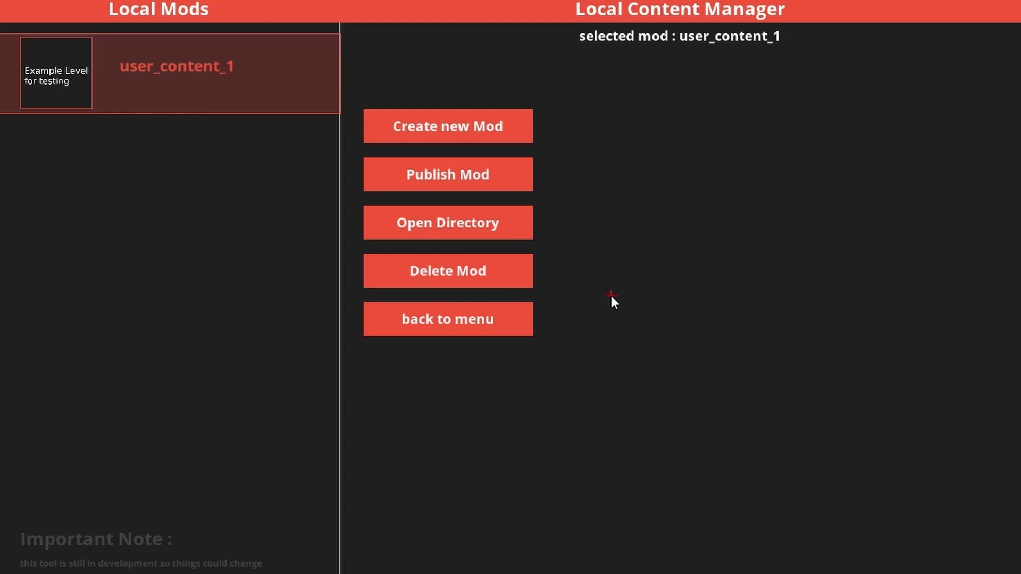
Subscribe to the My First Level Workshop item in Steam
key(F8)
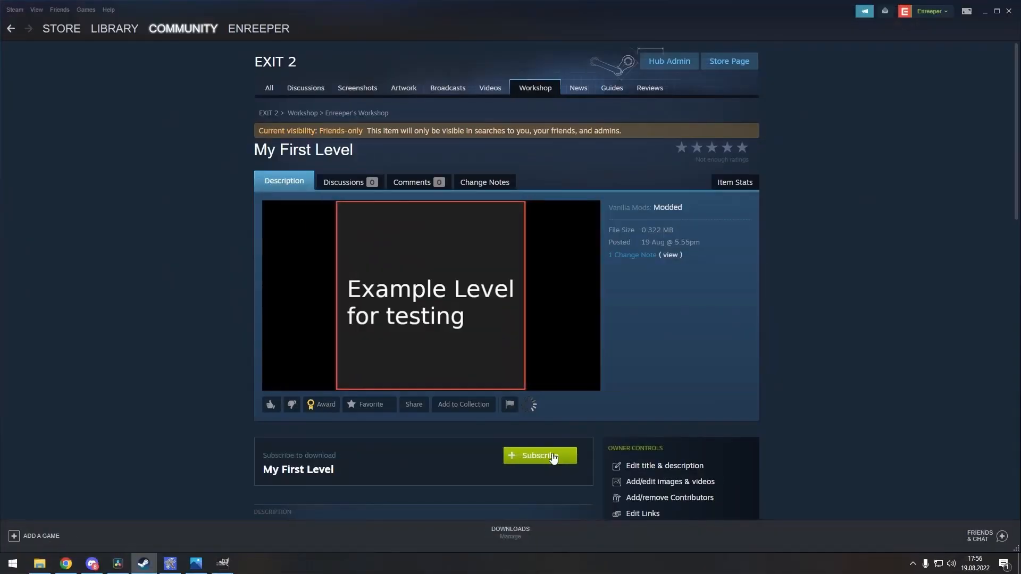
click(553, 458)
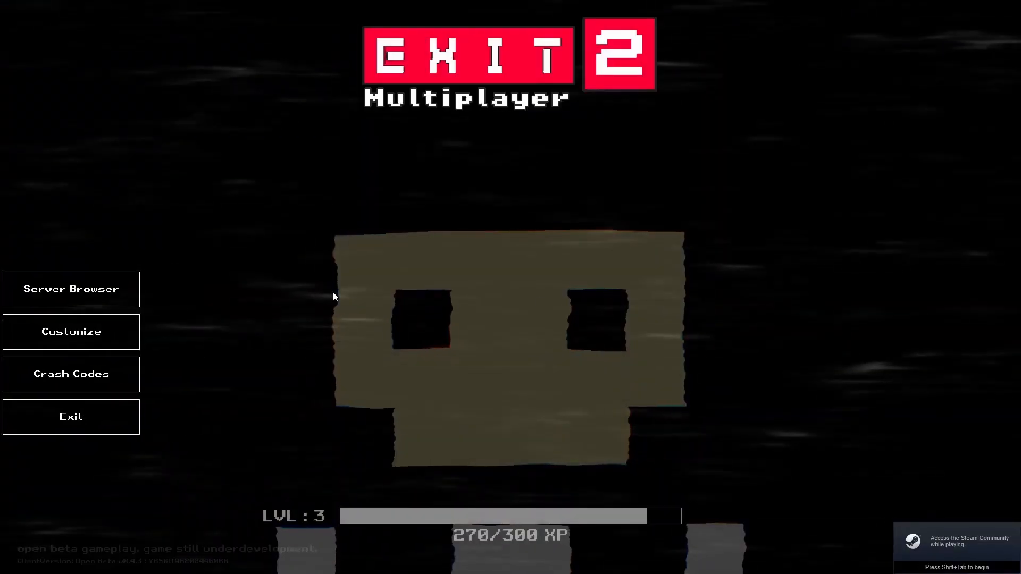
In EXIT 2, create a server using the custom map My First Level
click(126, 293)
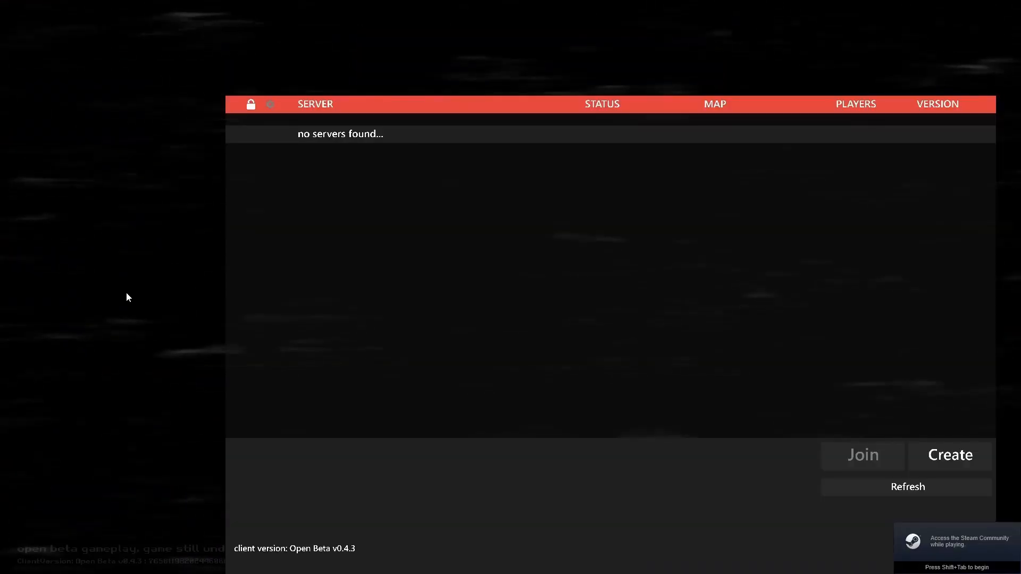
click(973, 468)
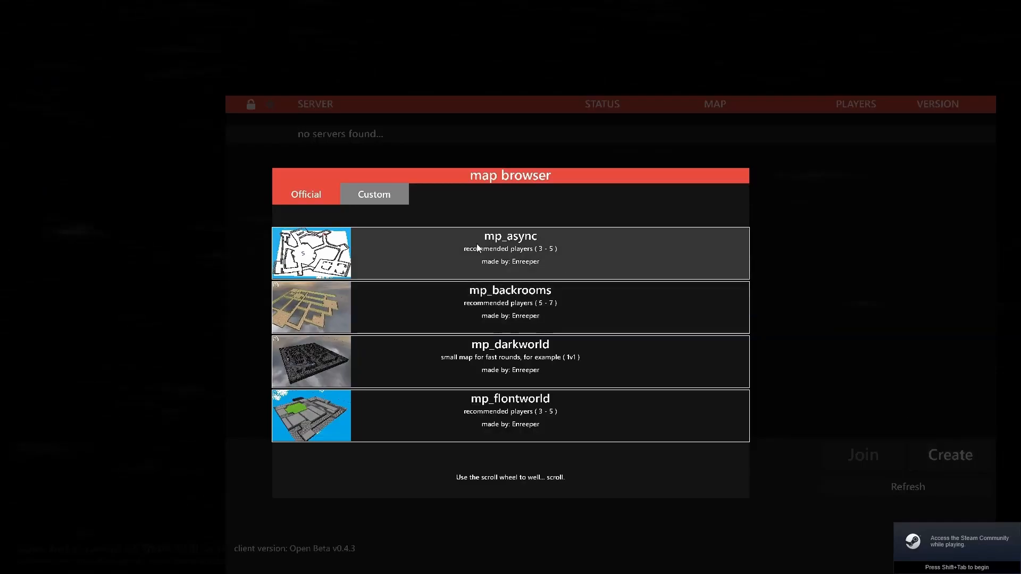
click(378, 201)
scroll(656, 280, down, 3)
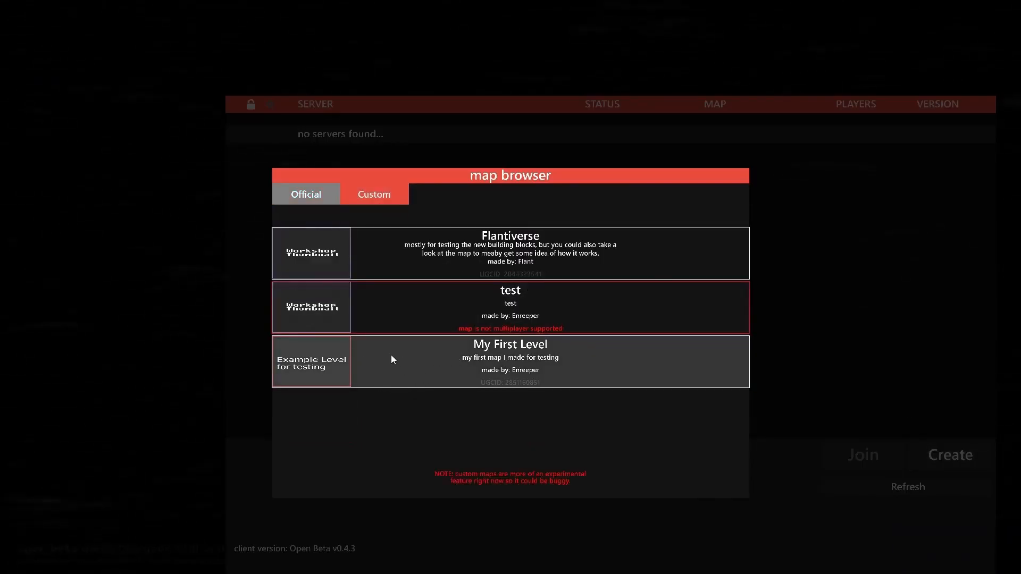
click(417, 368)
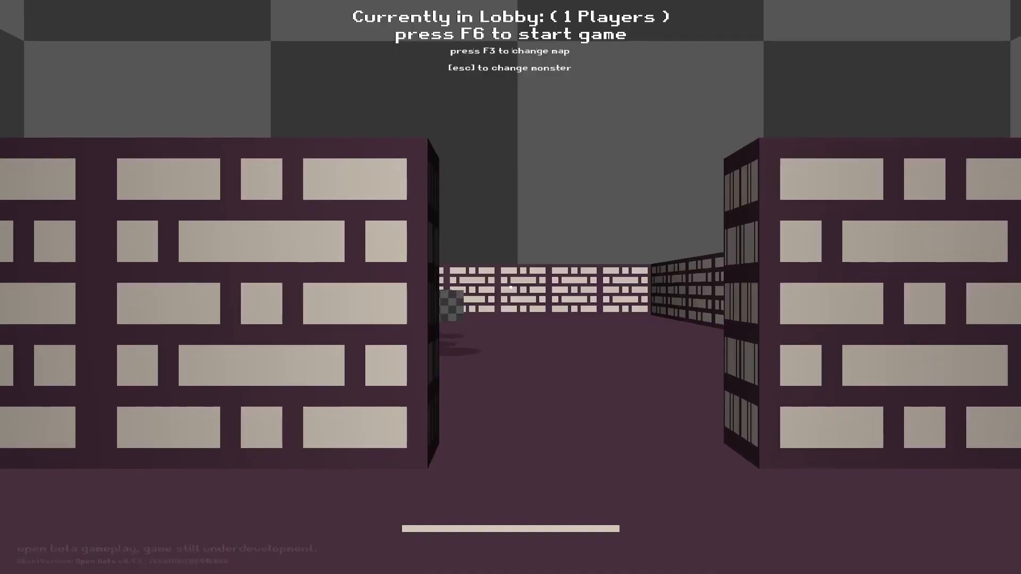
Walk around the lobby to explore the custom level
key(s)
key(w)
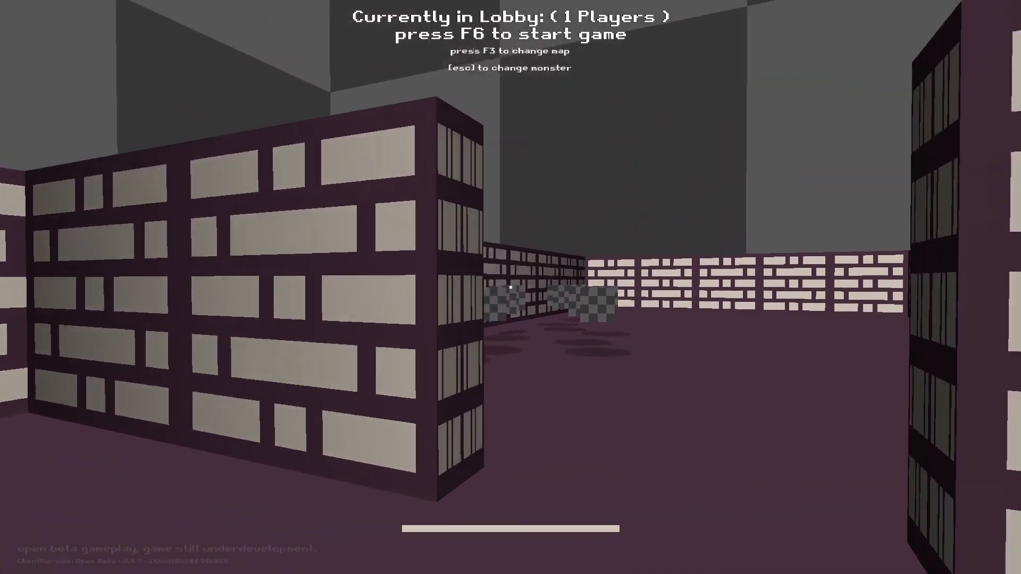
key(shift+w)
key(shift+w)
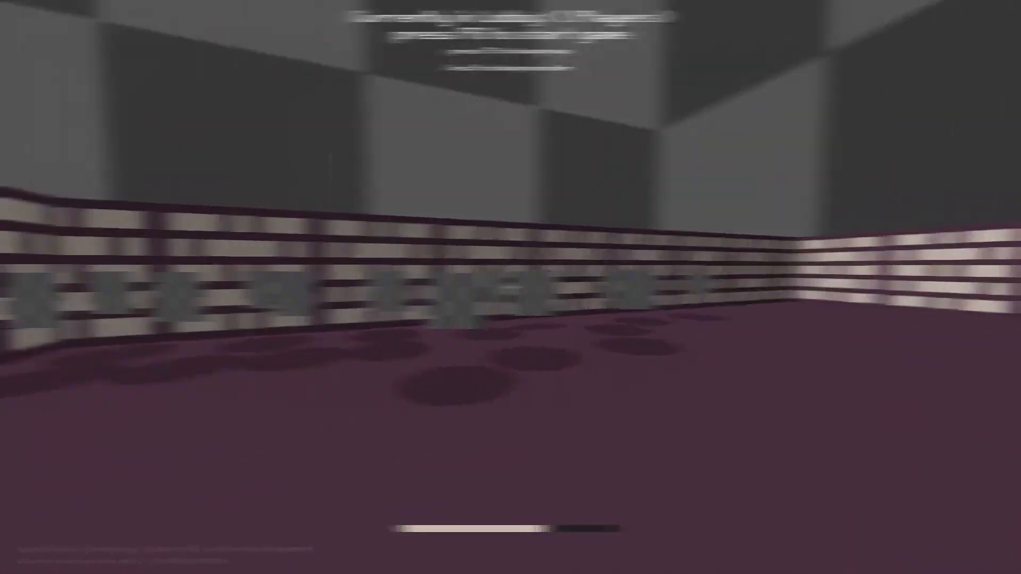
key(s)
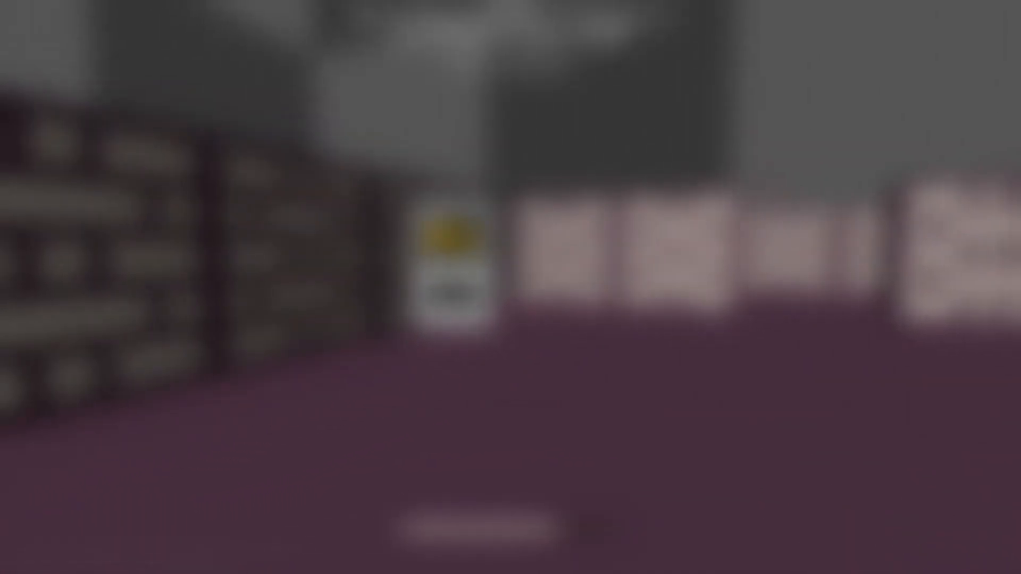